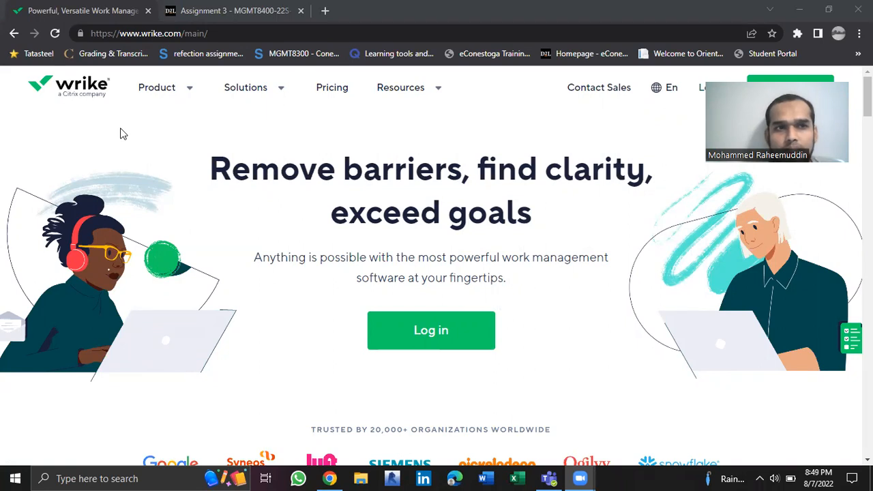
Open the Wrike login page and submit the account's email address
mouse_move(159, 95)
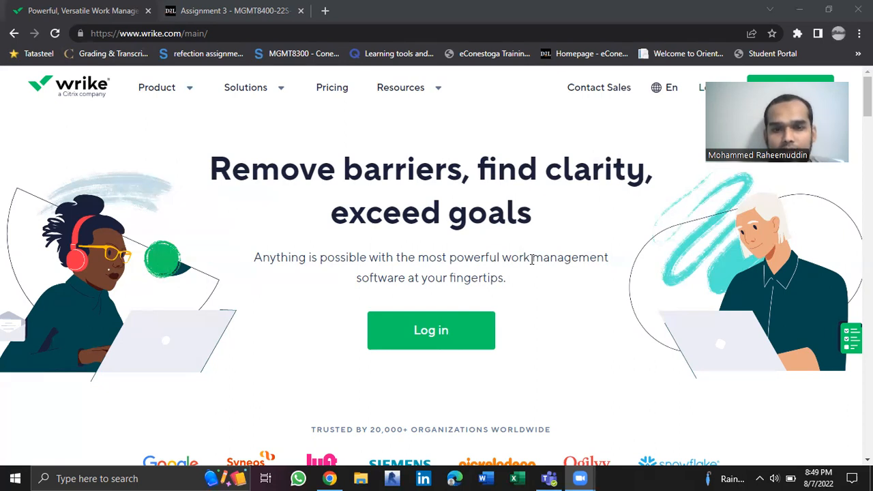
click(450, 329)
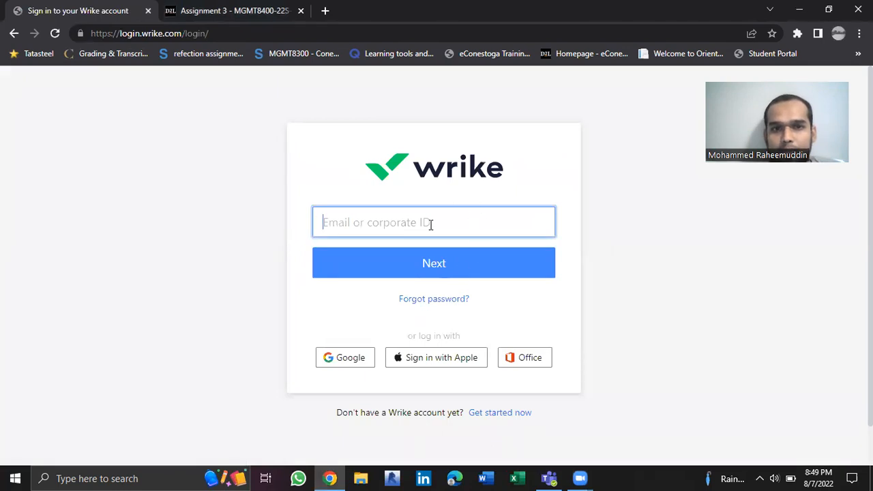
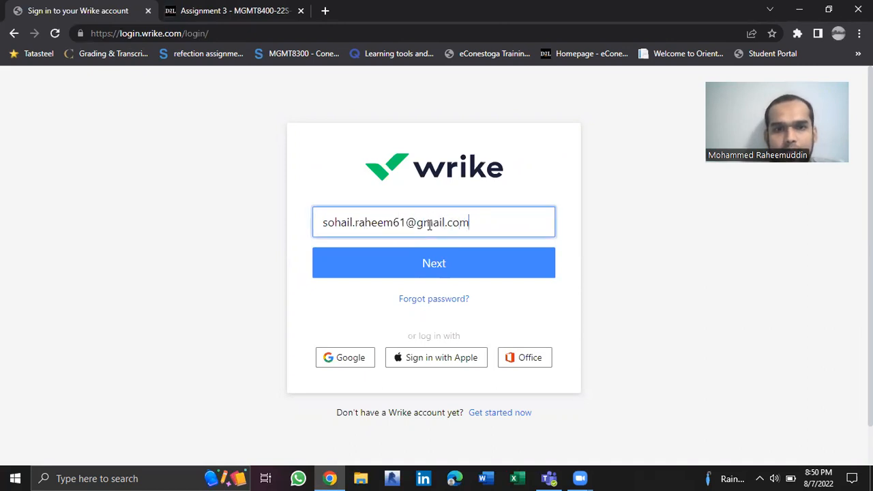
click(444, 255)
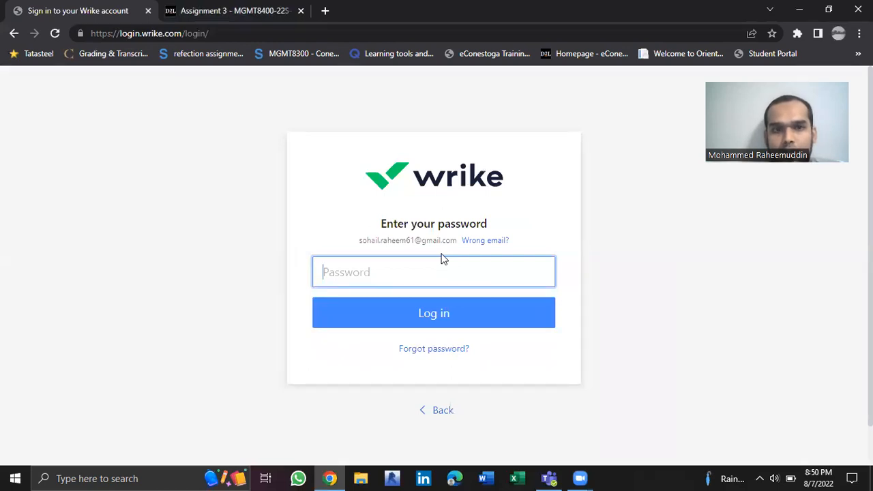
Enter the account password, log in and have this browser remembered for next time
text(****)
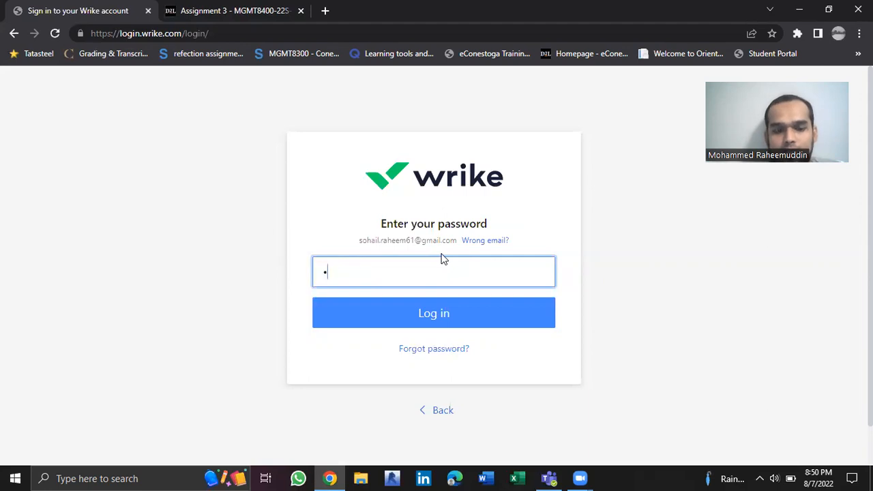
text(*****)
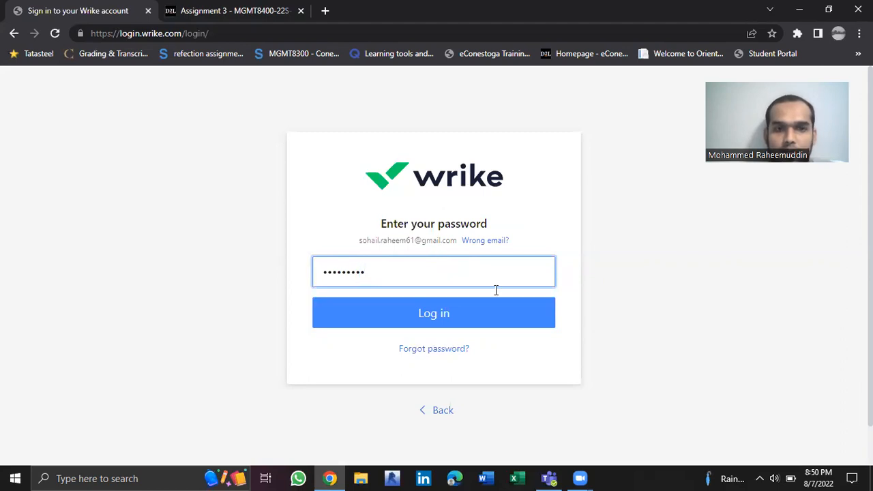
click(448, 315)
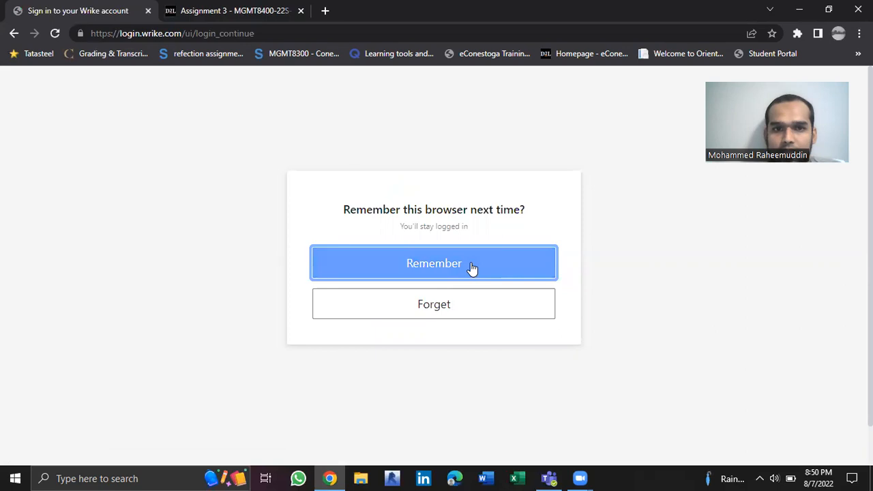
click(472, 269)
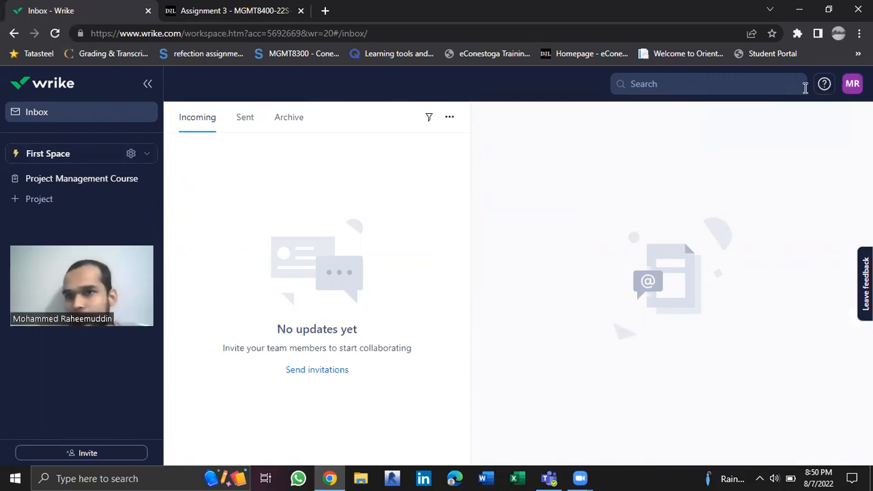
Review the profile details, language and region, task default, email address and password sections in the personal settings, and return to the inbox
click(851, 91)
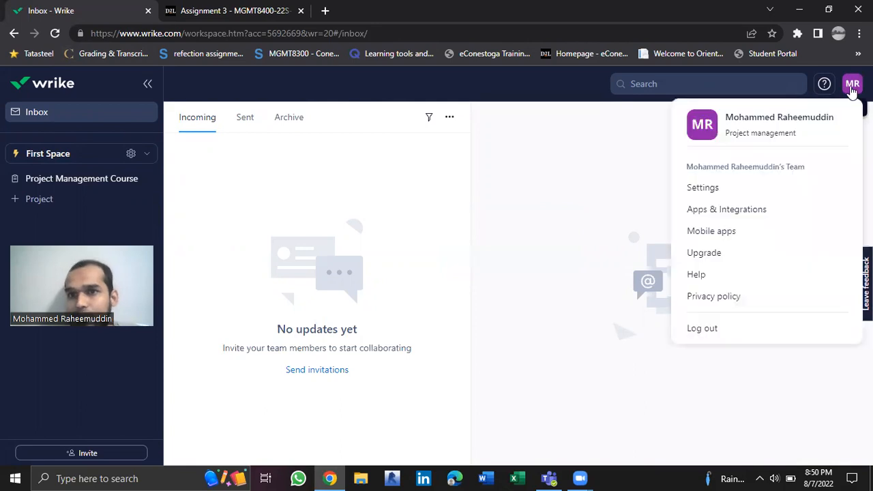
click(736, 188)
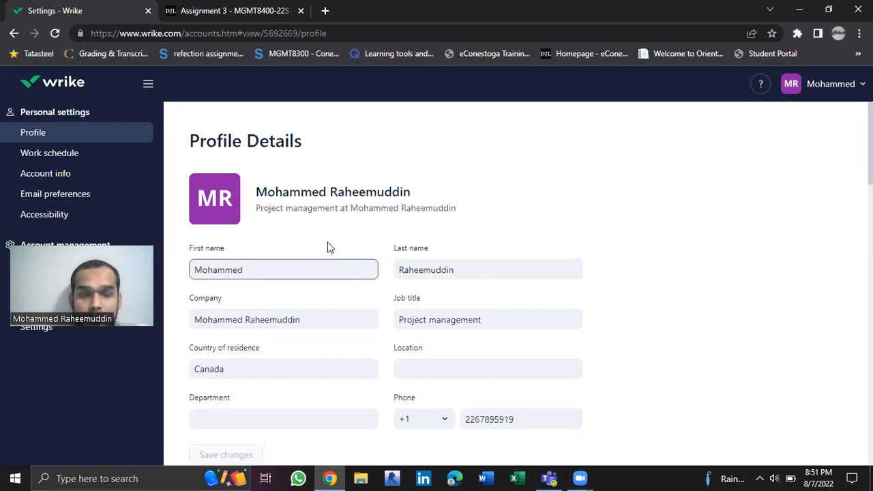
scroll(328, 246, down, 1)
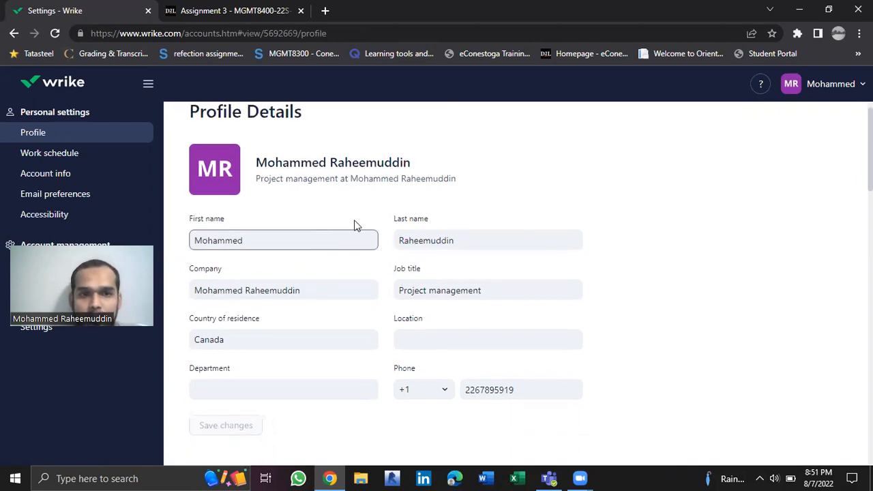
scroll(307, 311, down, 3)
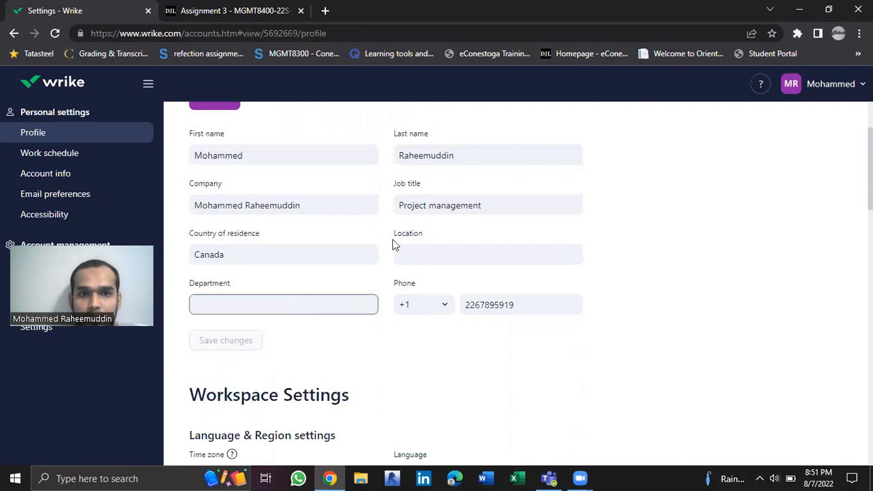
click(419, 248)
scroll(415, 237, down, 3)
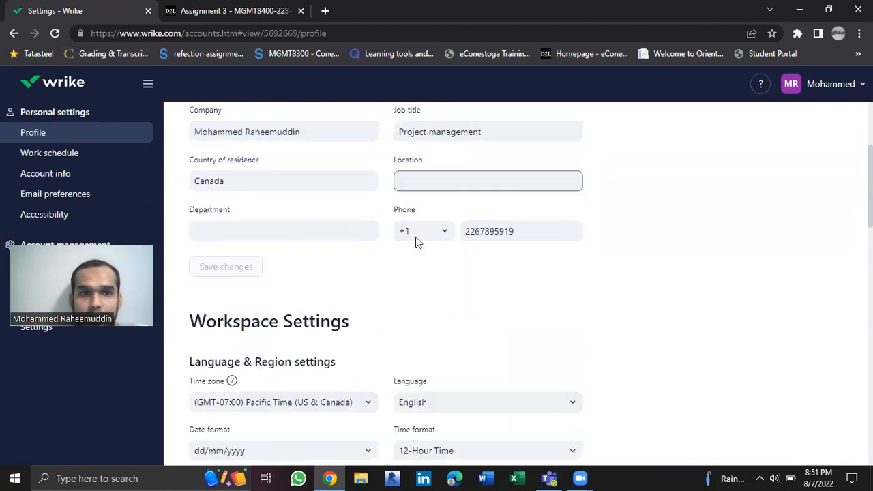
scroll(417, 244, down, 4)
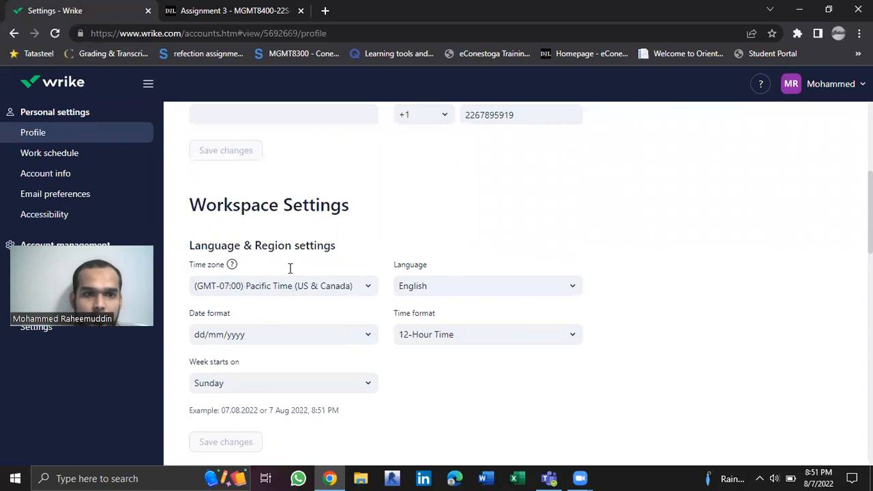
mouse_move(231, 264)
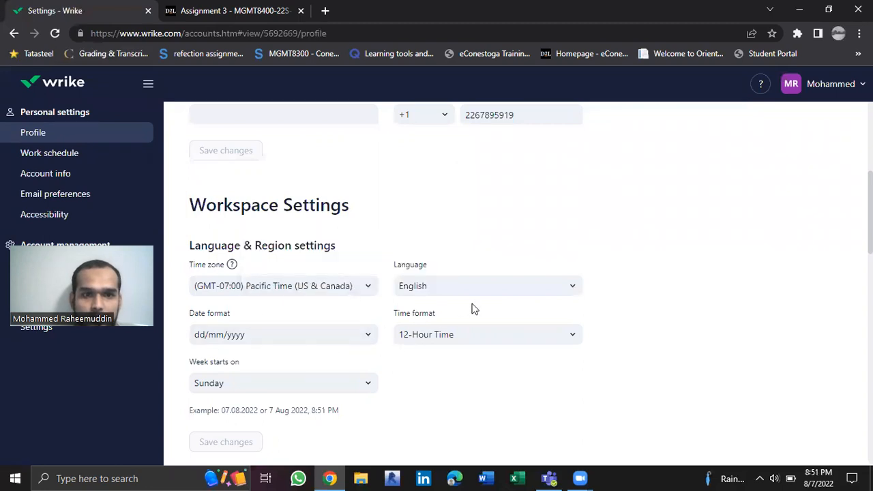
scroll(330, 362, down, 10)
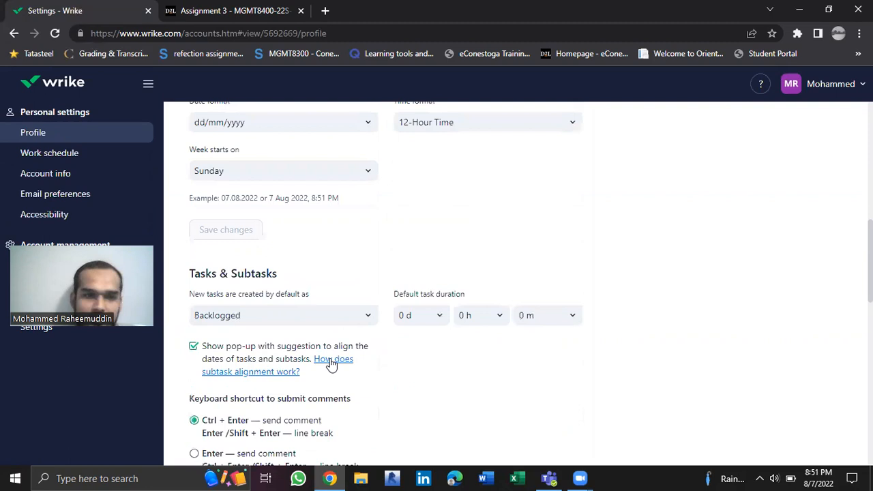
scroll(332, 366, down, 3)
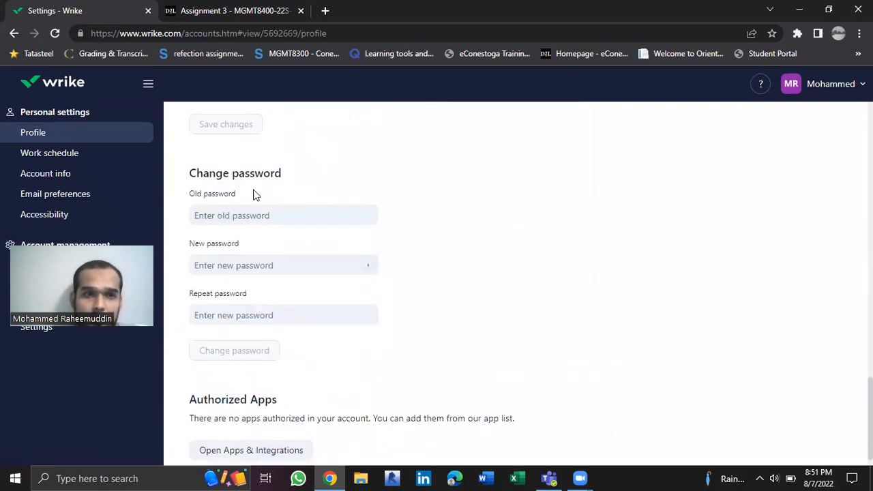
scroll(332, 182, up, 1)
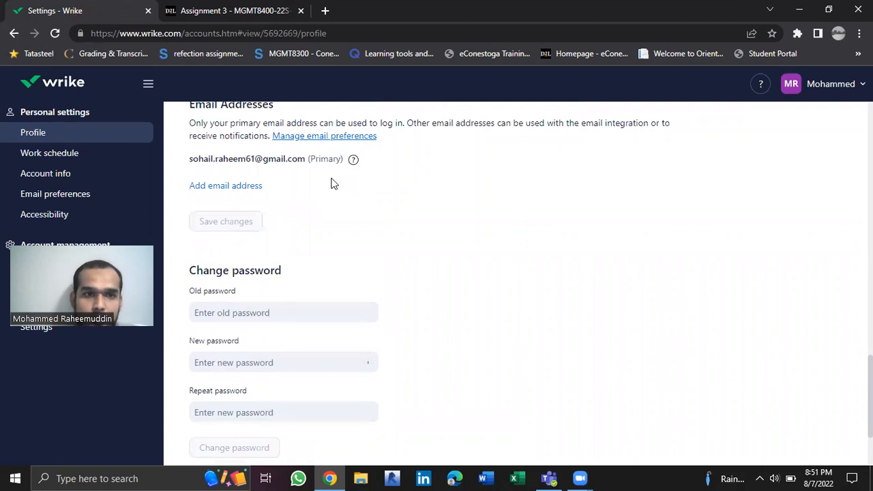
scroll(331, 181, down, 8)
scroll(332, 182, up, 3)
right_click(331, 177)
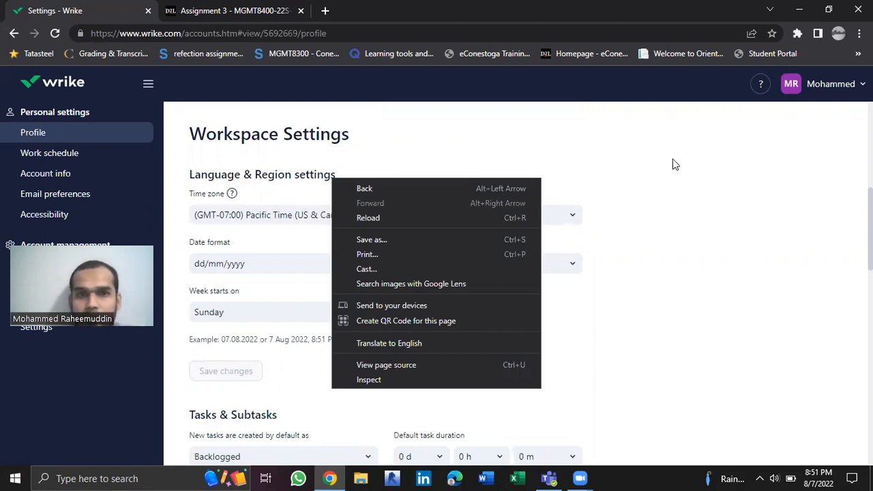
click(697, 157)
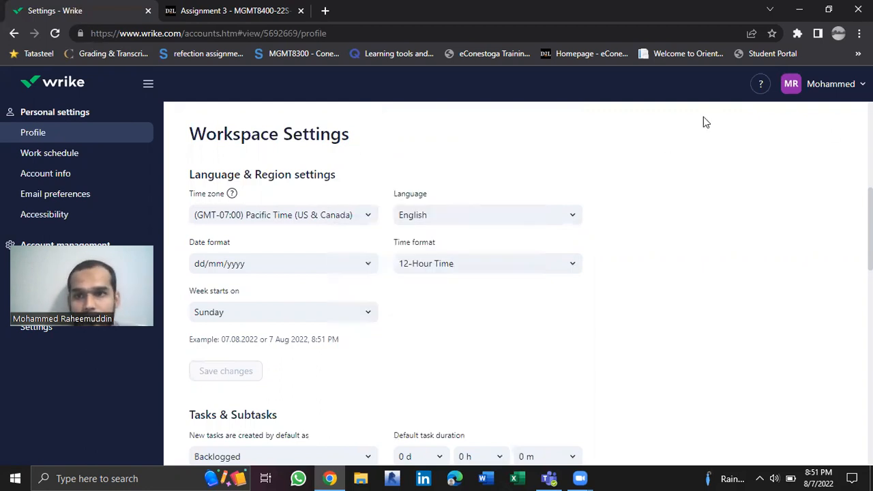
click(60, 83)
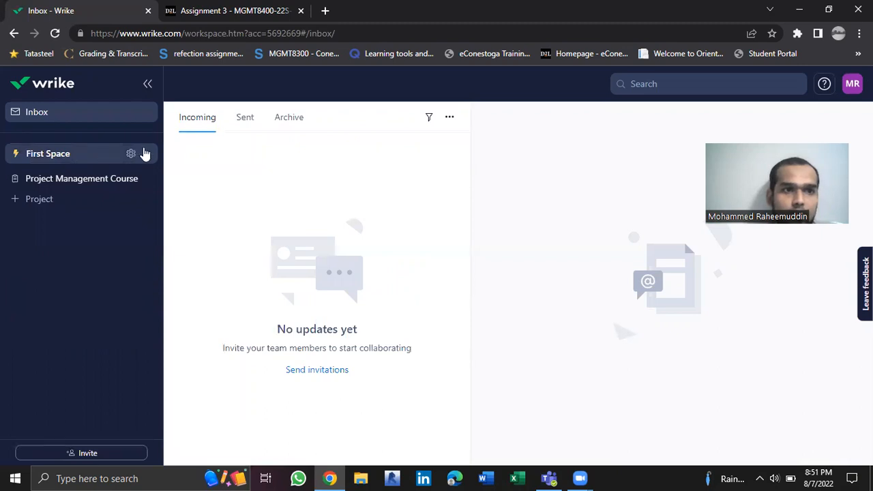
Create a new space from the Projects and tasks template
click(148, 154)
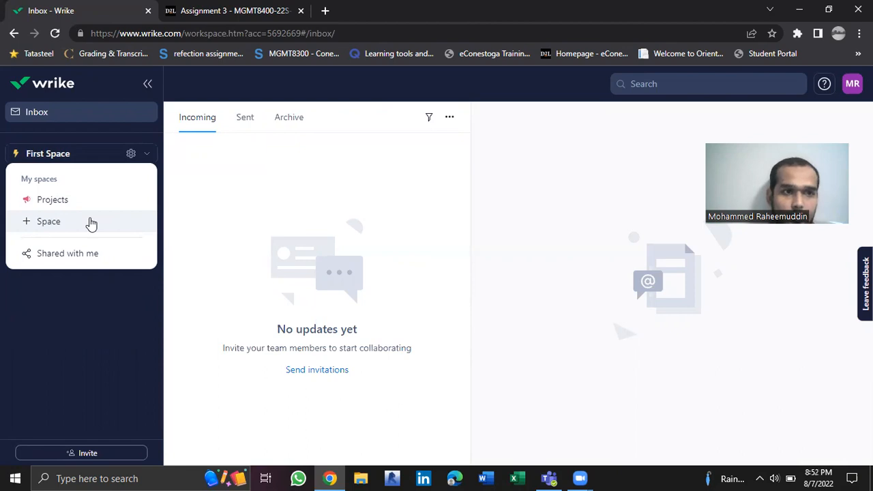
click(91, 223)
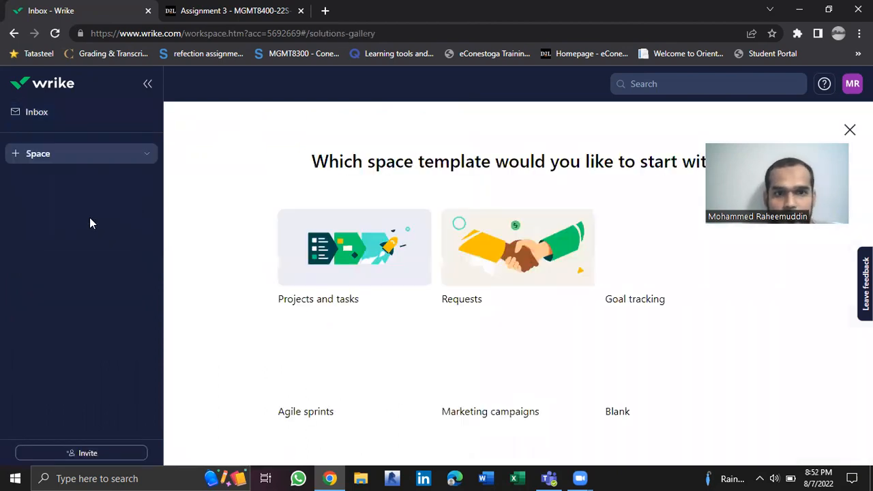
mouse_move(374, 250)
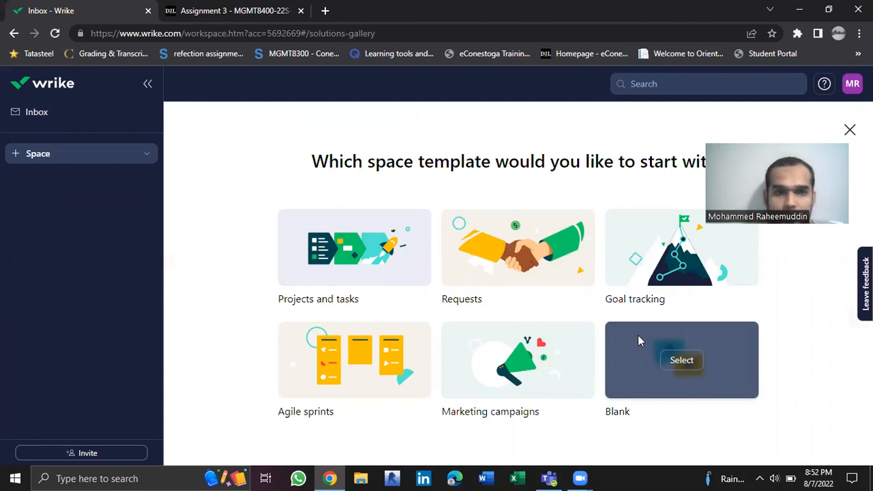
click(355, 248)
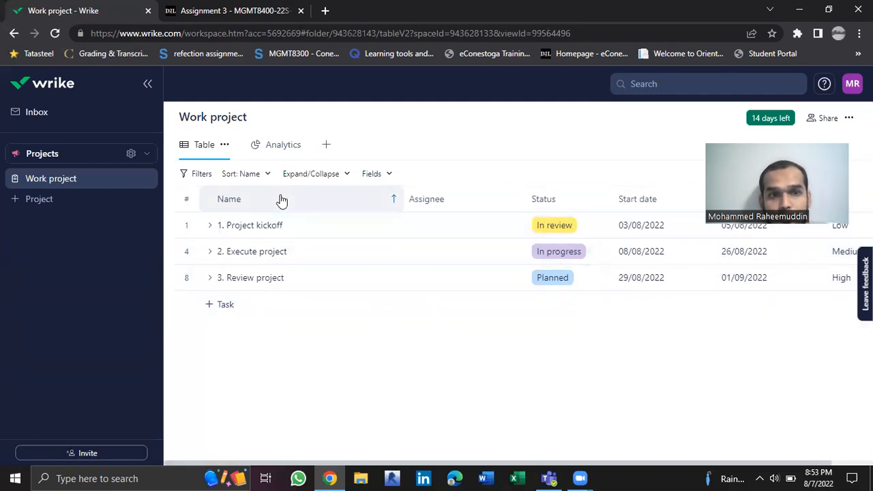
Add a Gantt Chart view named "Gantt Chart" to the Work project
click(327, 149)
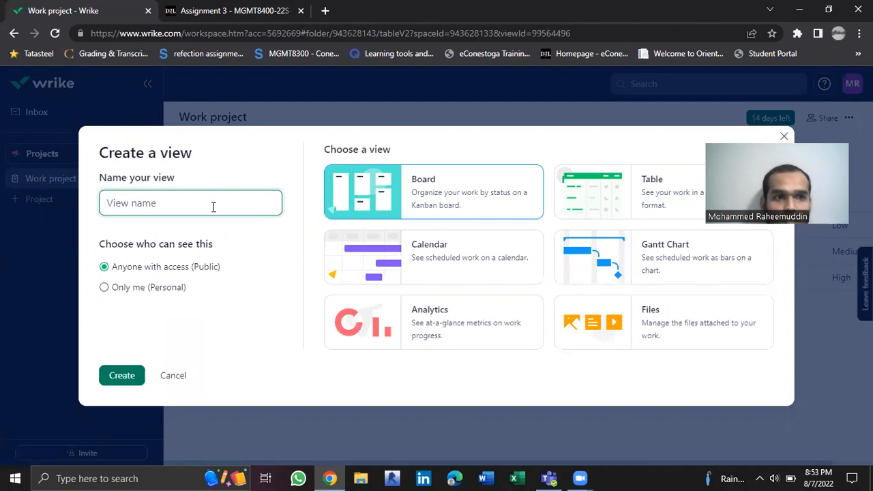
text(Ga)
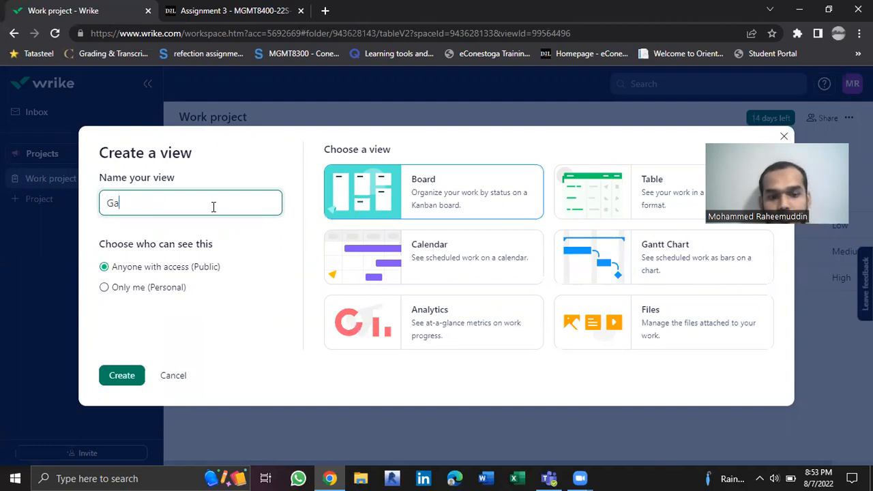
text(ntt Chart)
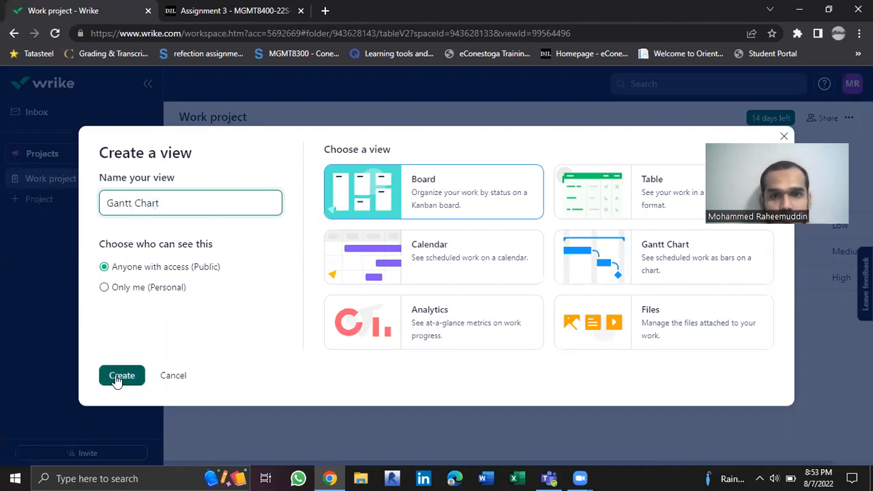
click(659, 259)
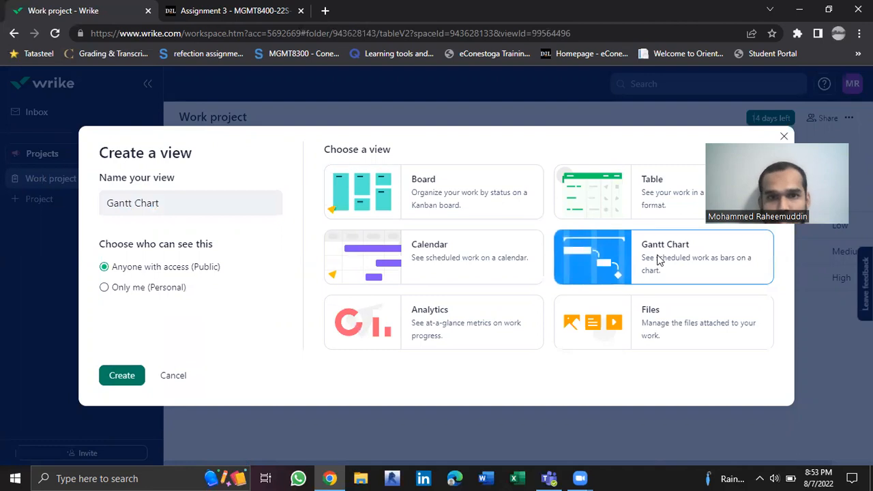
click(111, 376)
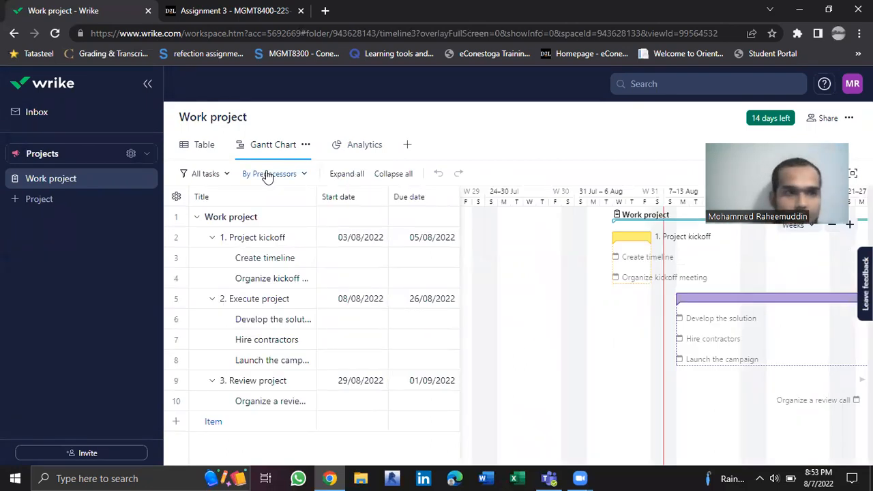
click(150, 157)
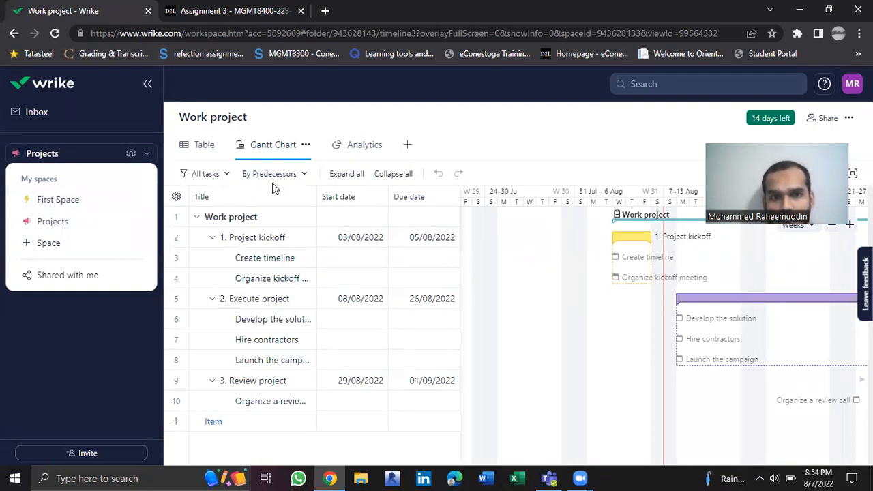
click(102, 346)
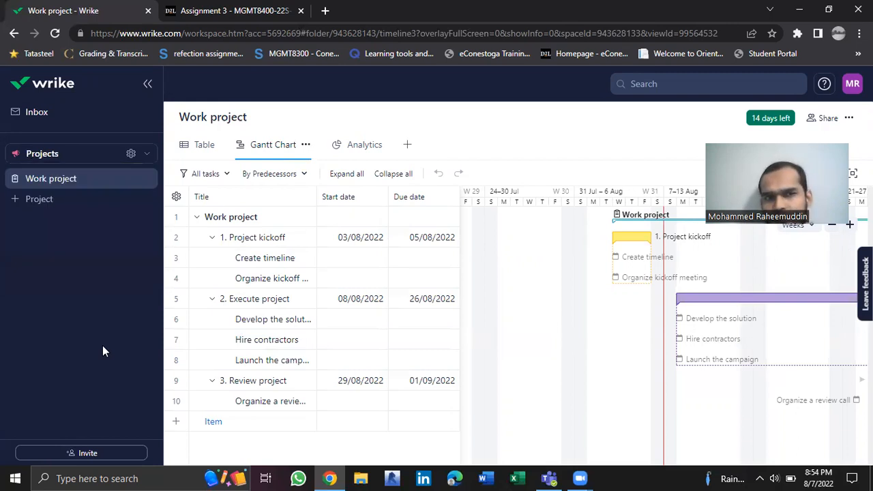
Check the list of available spaces and widen the Due date column in the Gantt chart's task table
click(146, 157)
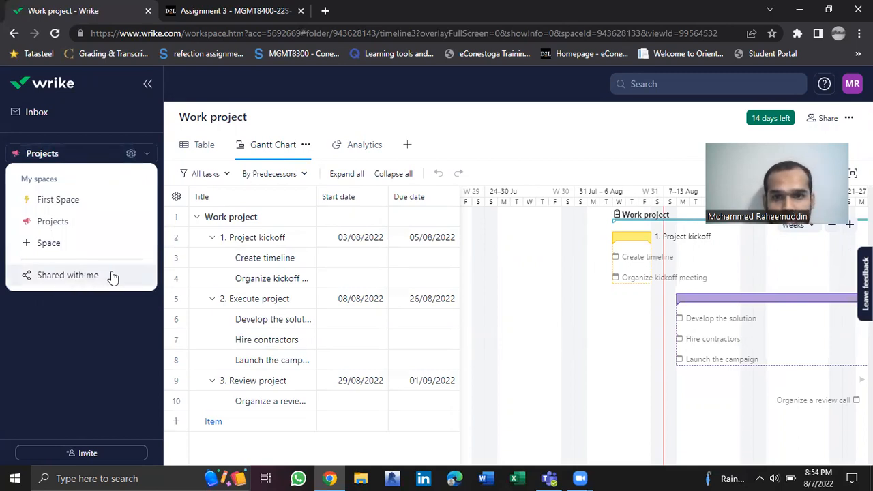
click(101, 301)
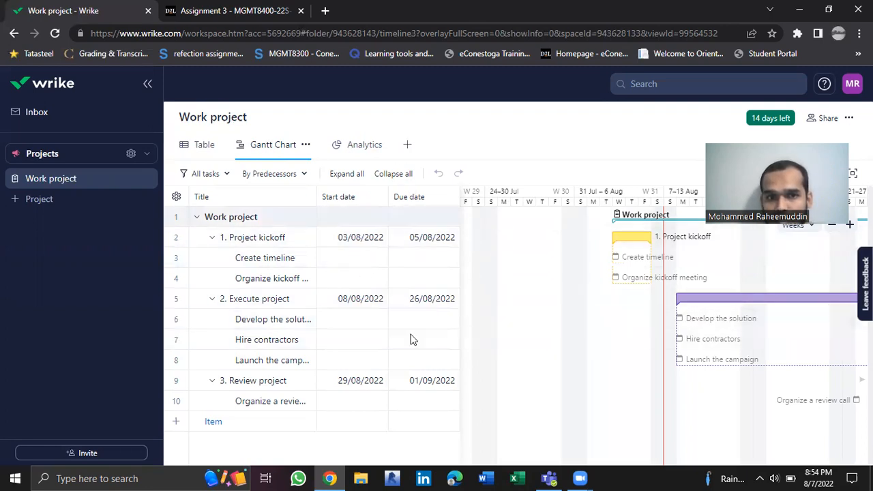
drag(457, 190, 552, 189)
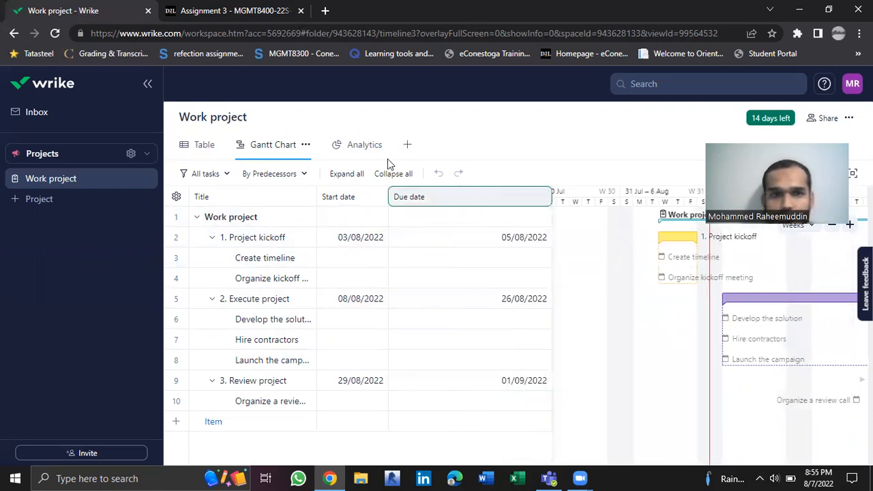
Review the Work project's analytics, covering active and overdue tasks, task completion, tasks by assignee and tasks by status
click(354, 145)
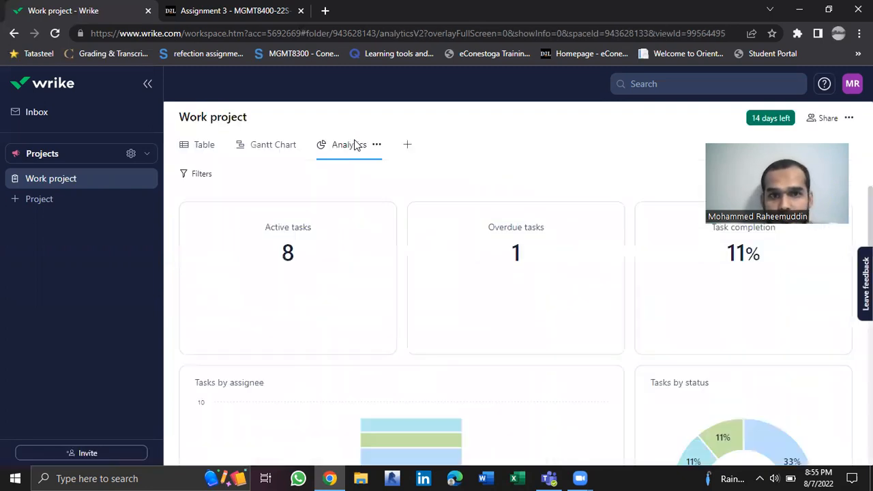
mouse_move(450, 257)
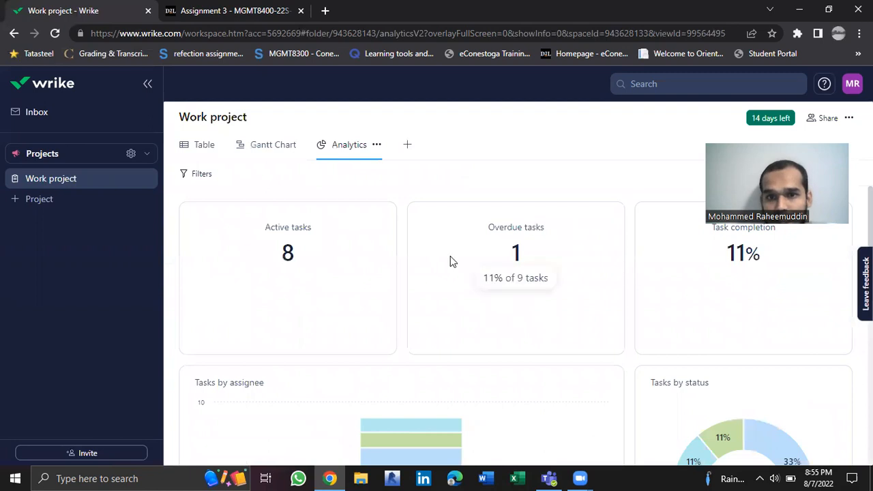
scroll(450, 258, down, 2)
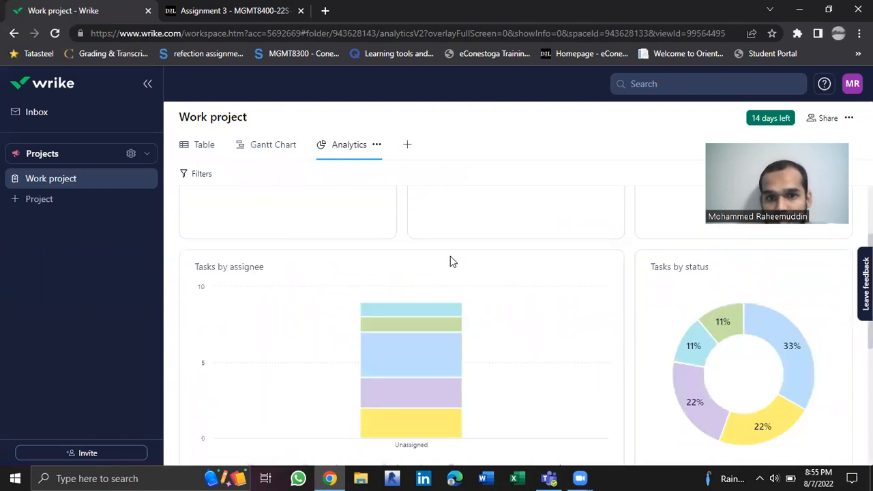
scroll(451, 257, down, 2)
scroll(451, 262, up, 1)
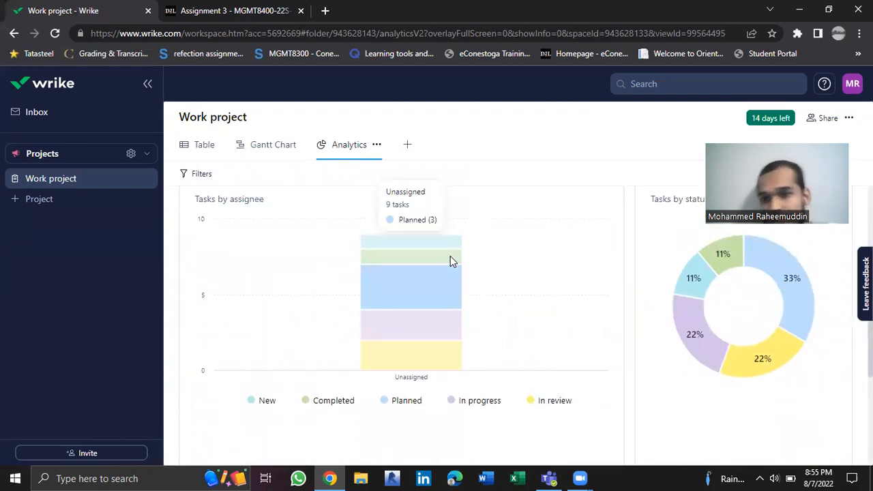
scroll(450, 262, up, 2)
scroll(450, 256, up, 1)
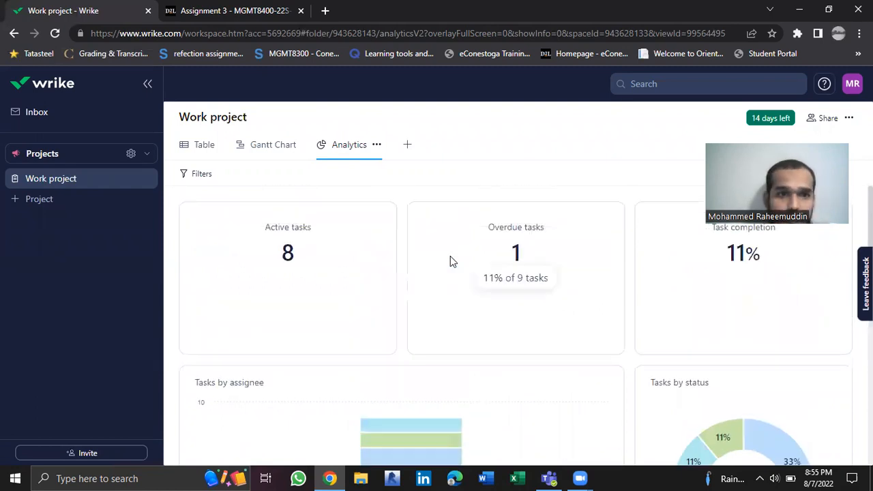
From the Work project's table view, add the description "Our meeting is going to be on 3rd of August" to the Project kickoff task
click(205, 146)
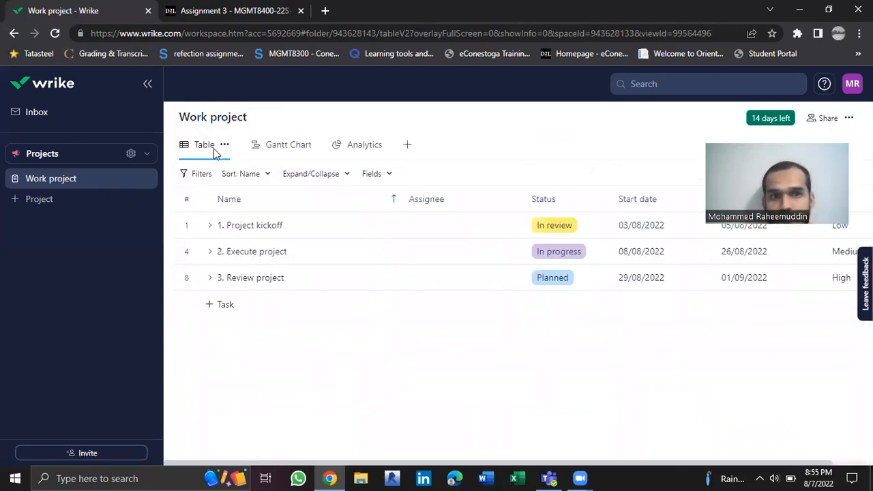
click(247, 225)
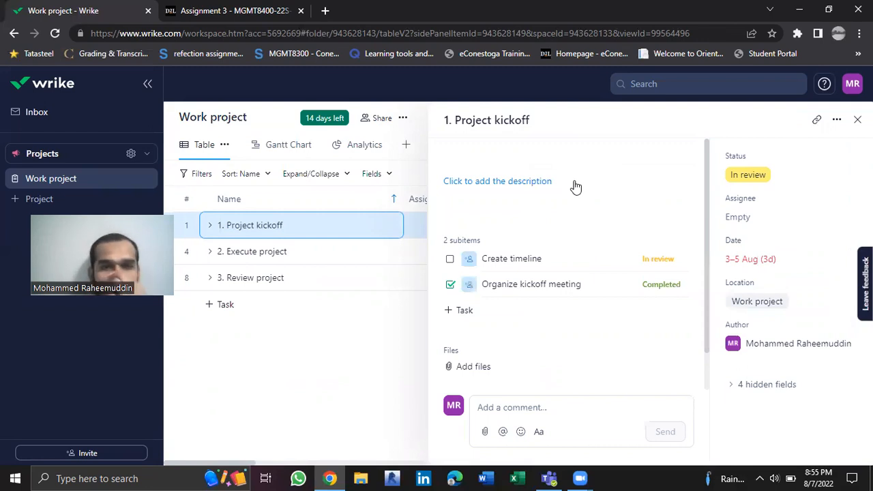
click(575, 187)
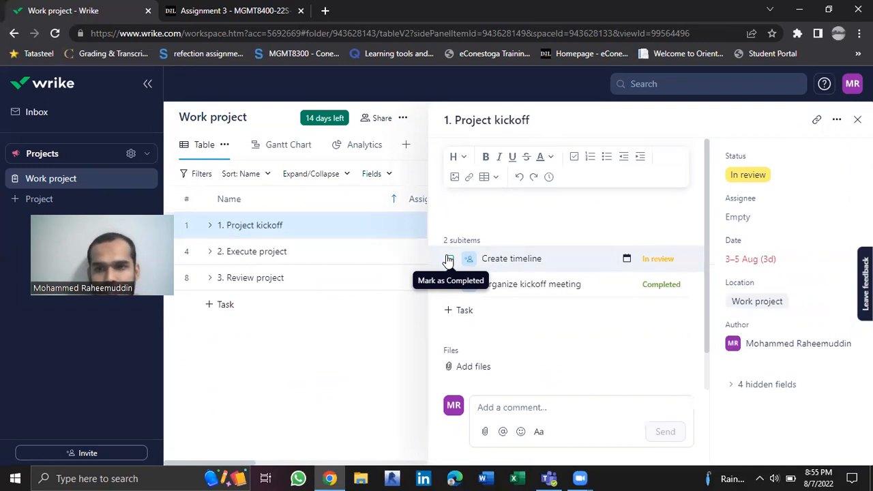
text(O)
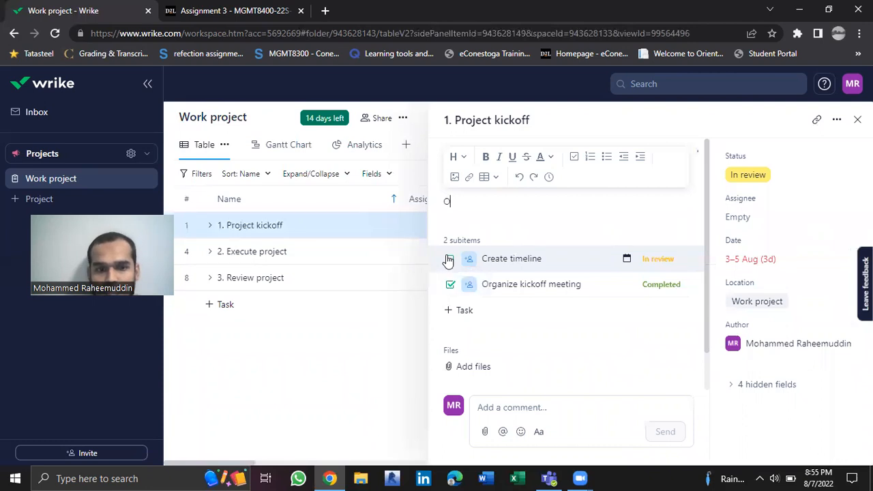
text(ur meeting isg)
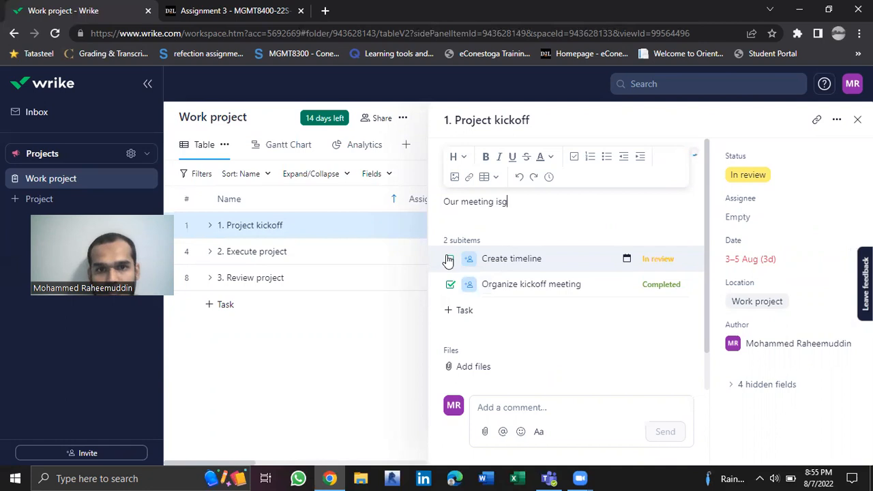
key(BackSpace)
text(going to be on )
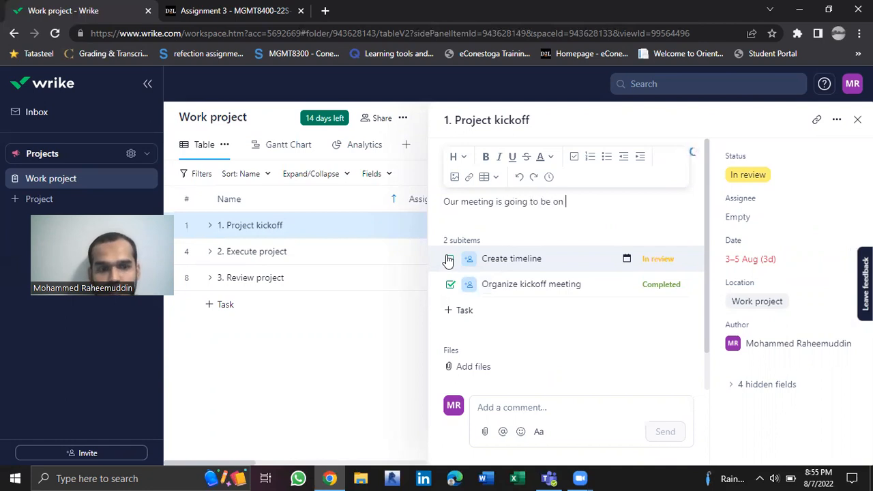
text(3rd of )
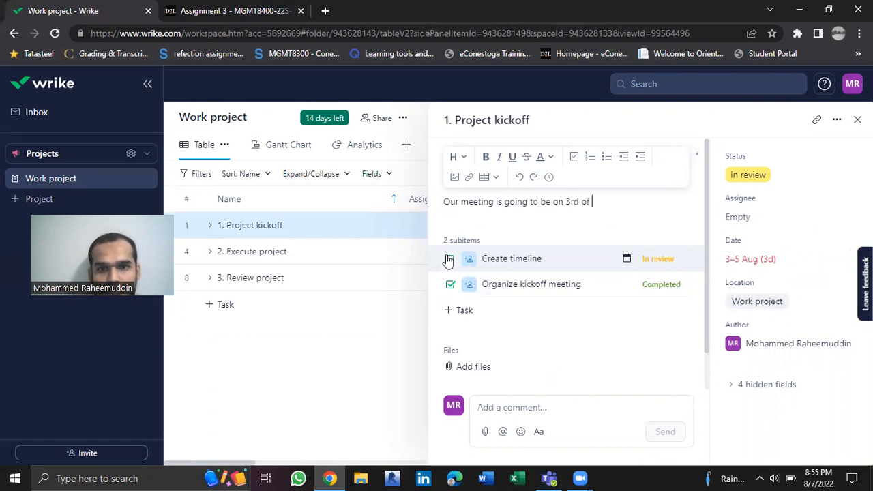
text(August)
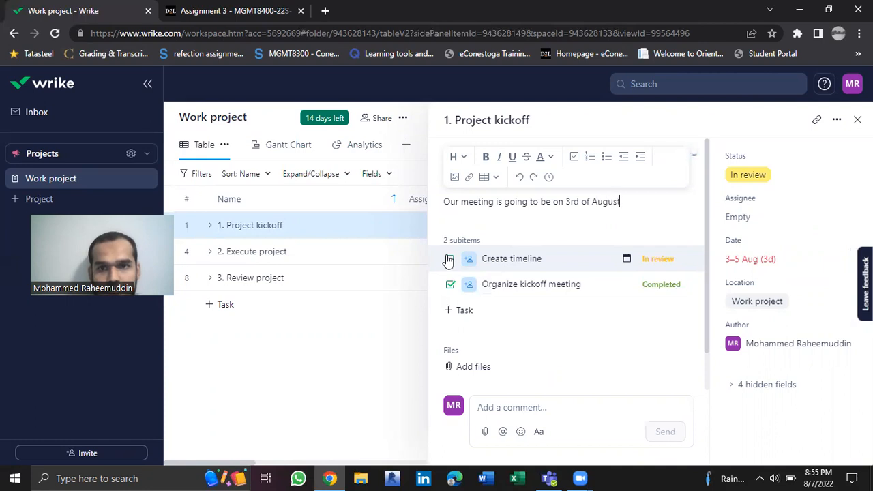
click(628, 223)
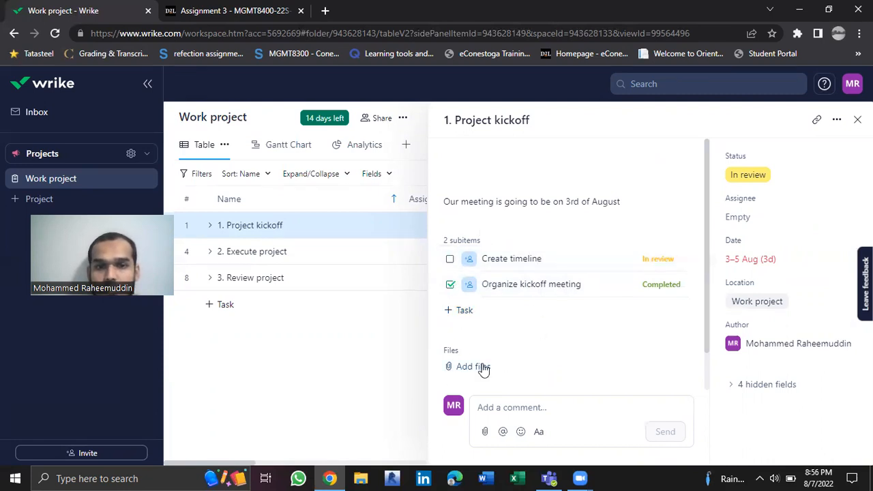
Set the status of the Project kickoff task to Completed
scroll(481, 366, down, 1)
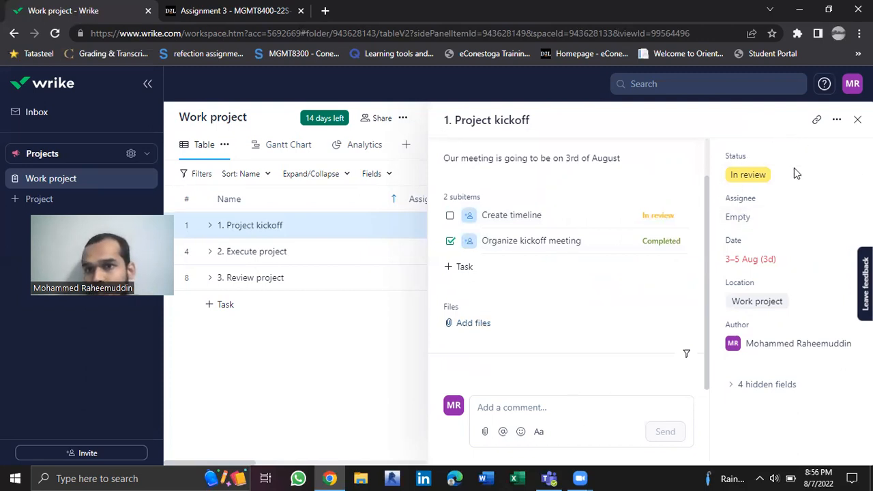
click(771, 175)
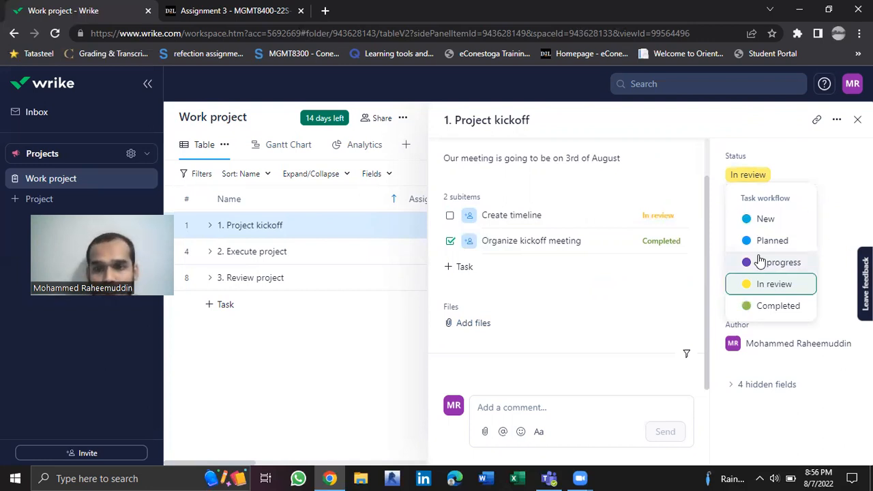
click(779, 307)
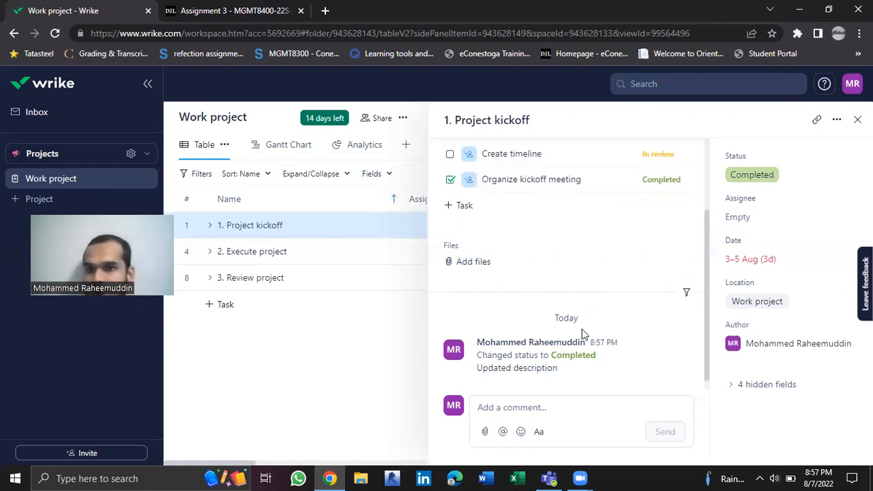
Assign the Project kickoff task to the suggested user listed only by e-mail address
click(744, 223)
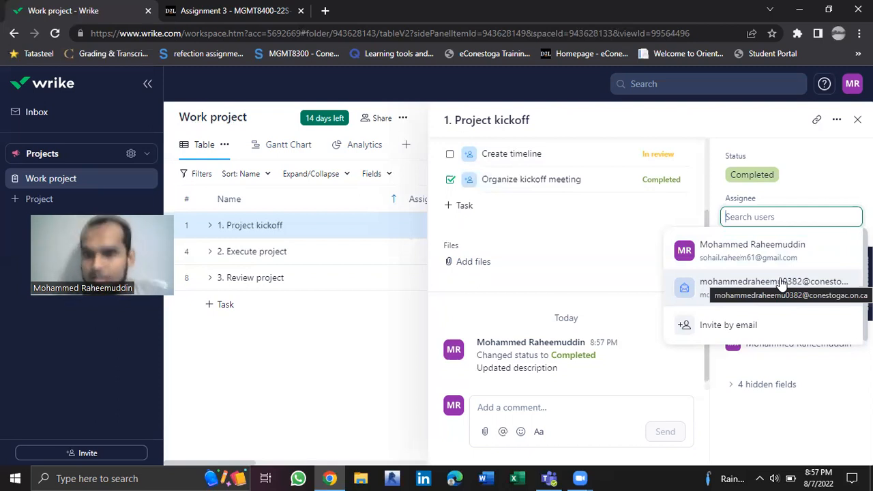
click(763, 295)
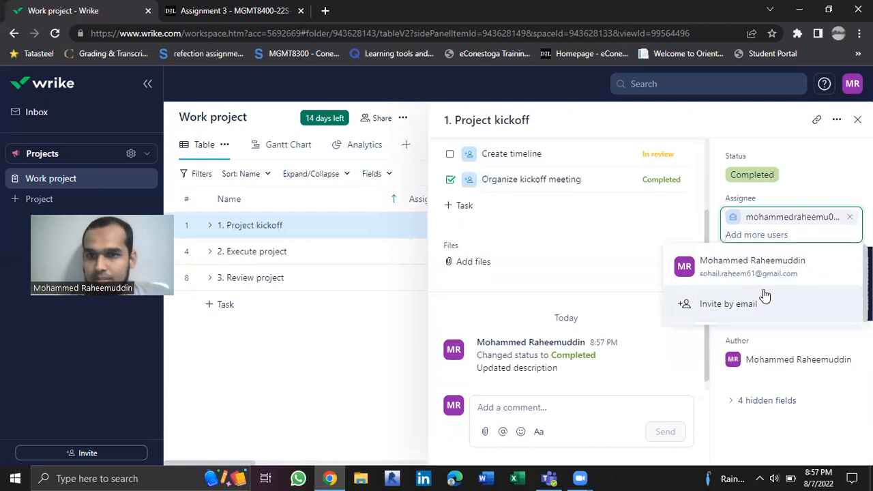
scroll(565, 338, down, 1)
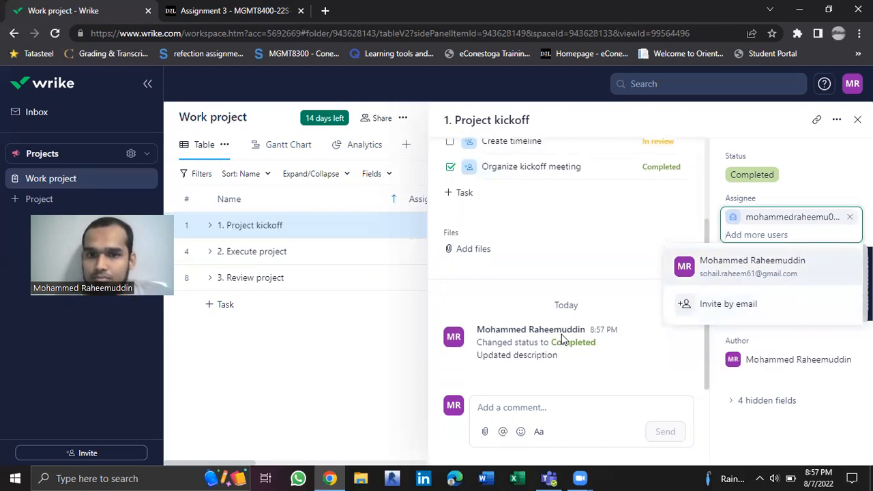
click(664, 218)
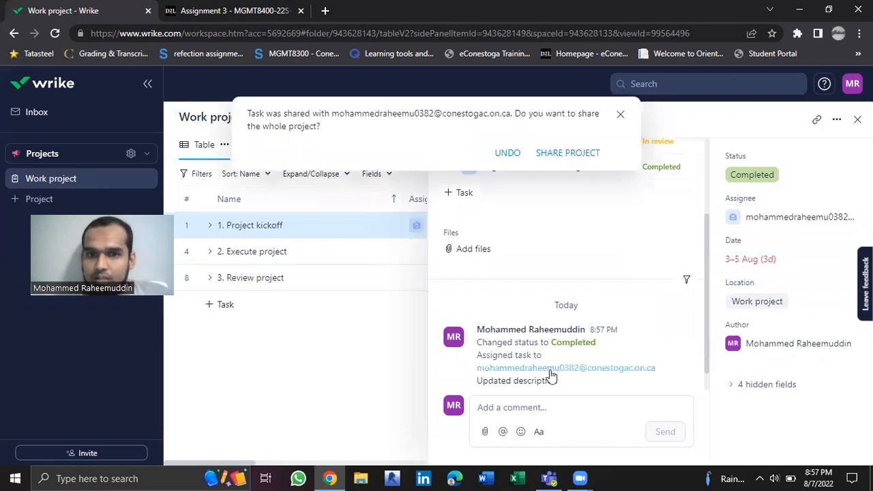
Post a comment on the Project kickoff task reading "Updated by" followed by the account owner's first name
scroll(551, 372, down, 2)
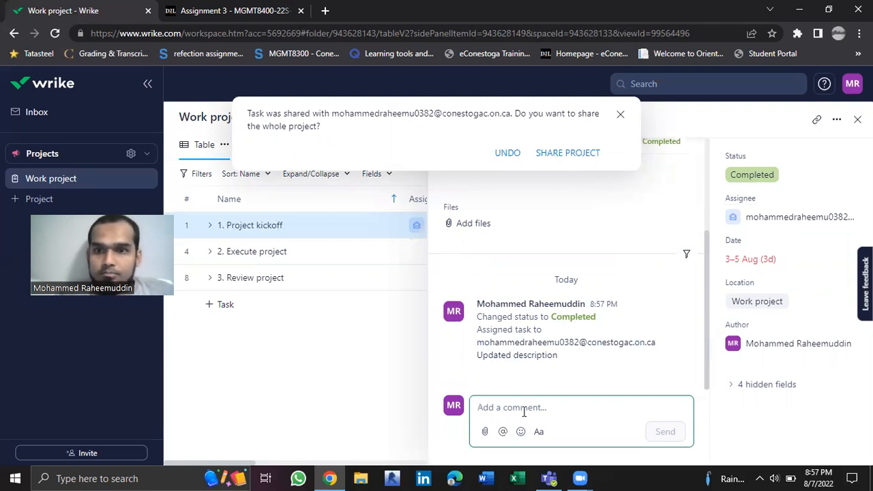
text(Update)
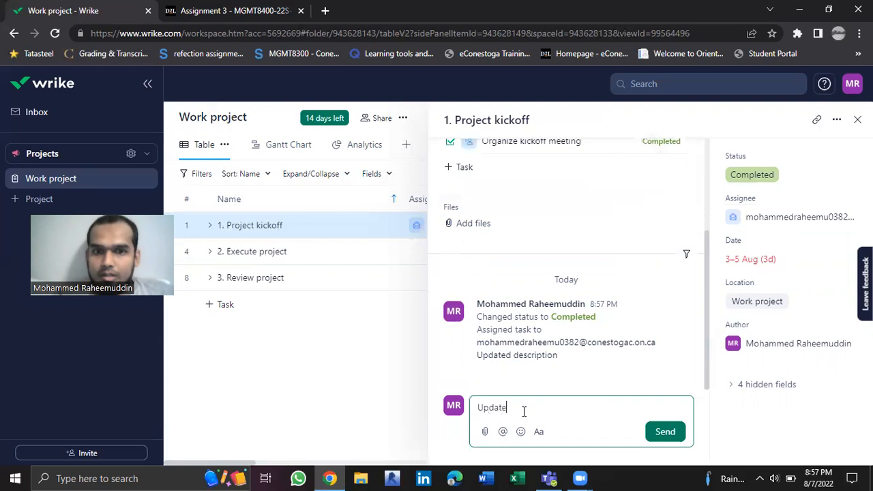
text(d by Mo)
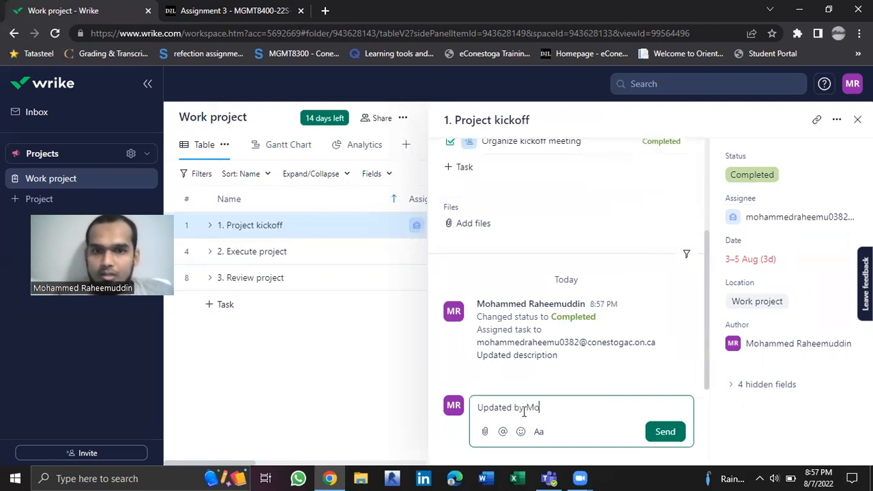
text(hammed)
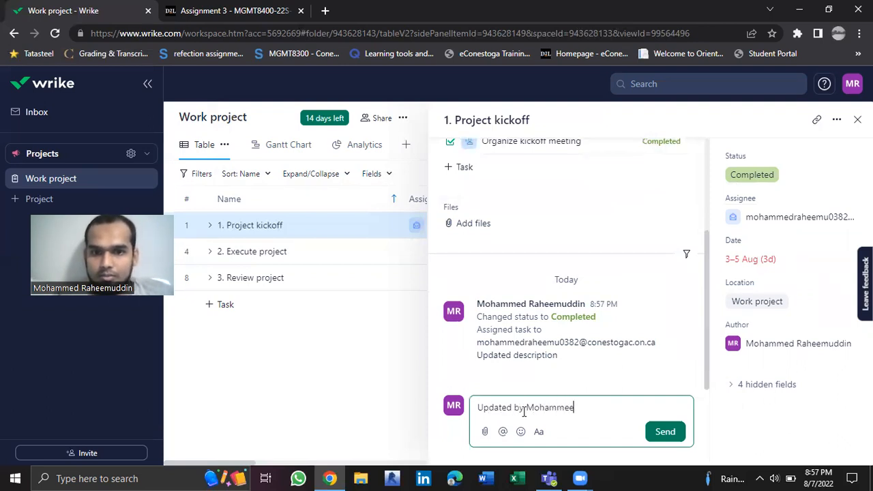
click(648, 432)
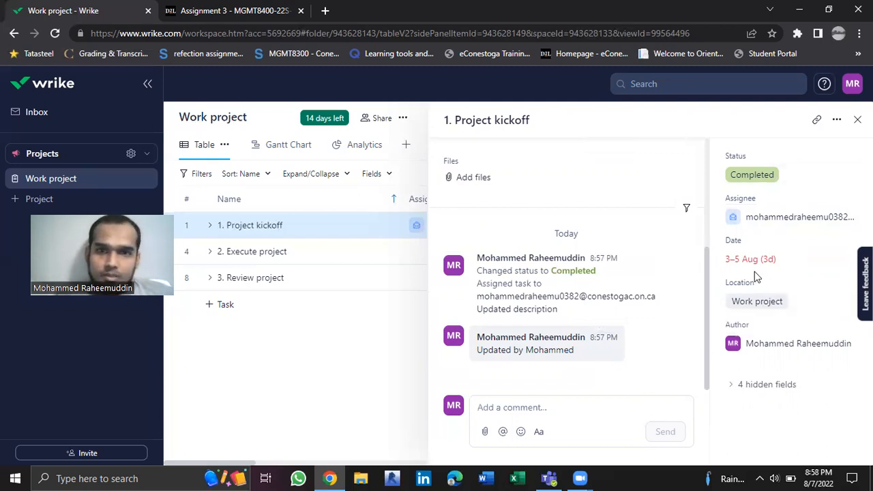
Set the status of the Execute project task to In review and assign it to the account owner
click(252, 252)
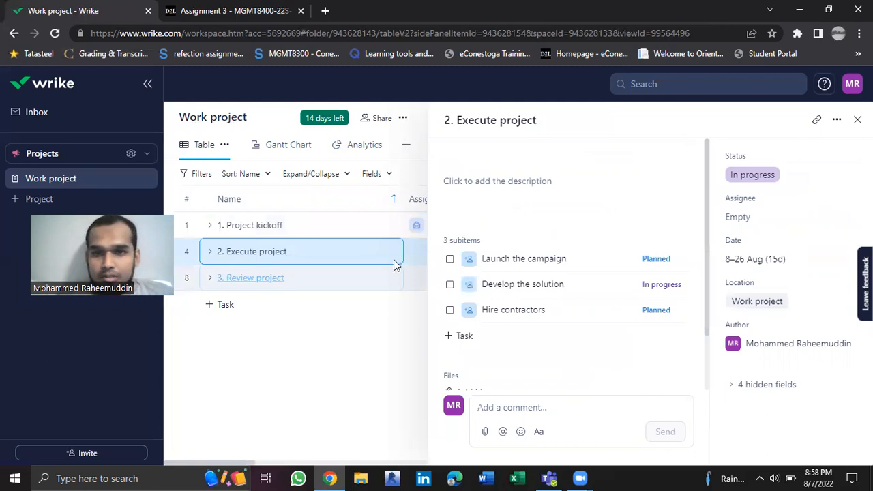
click(663, 260)
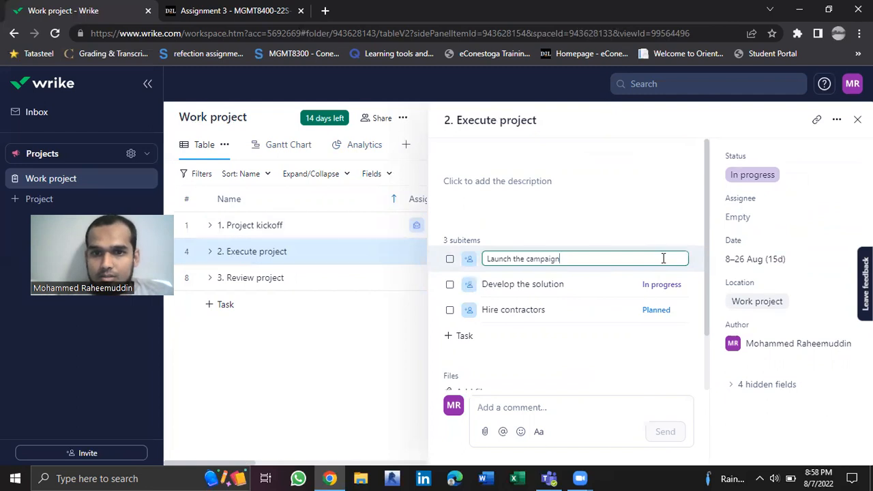
click(754, 182)
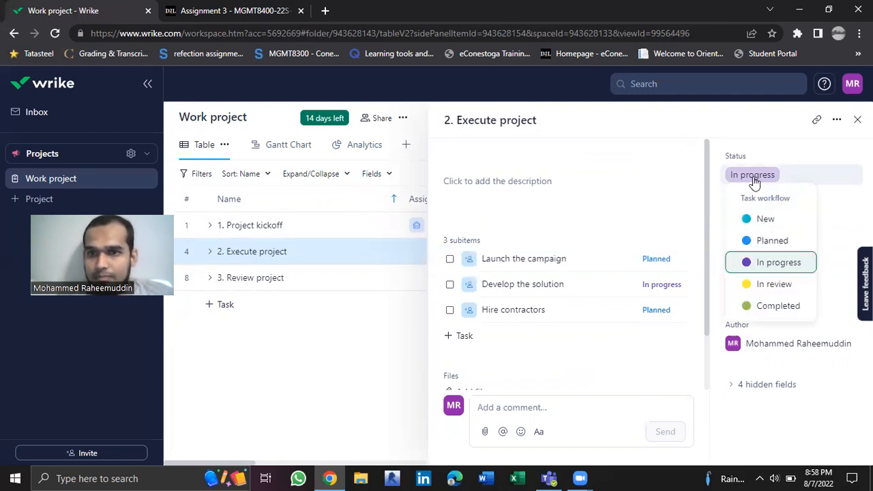
click(767, 287)
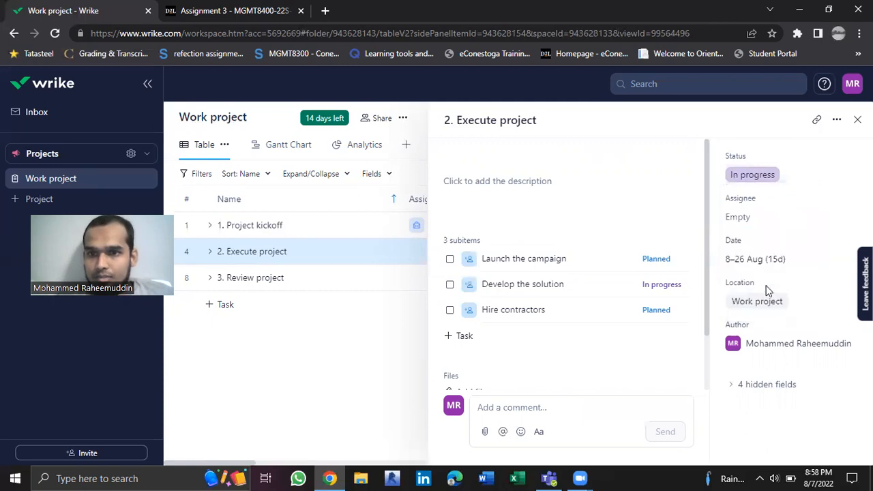
click(759, 216)
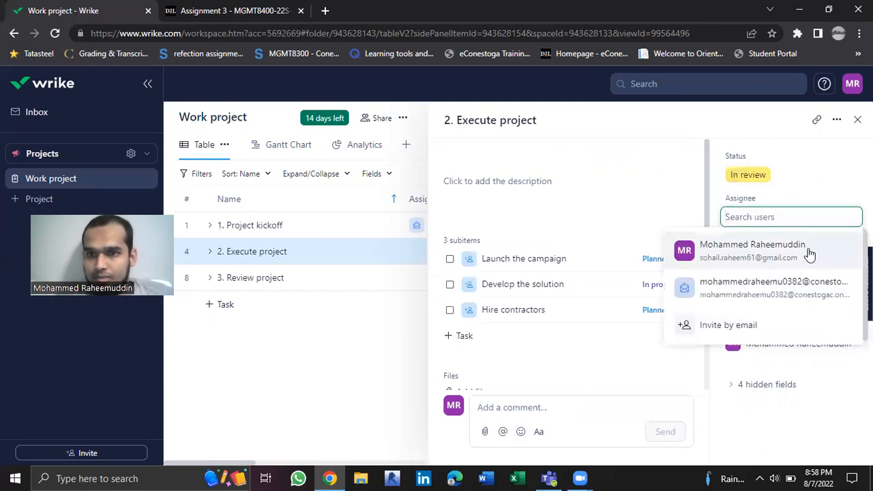
click(762, 249)
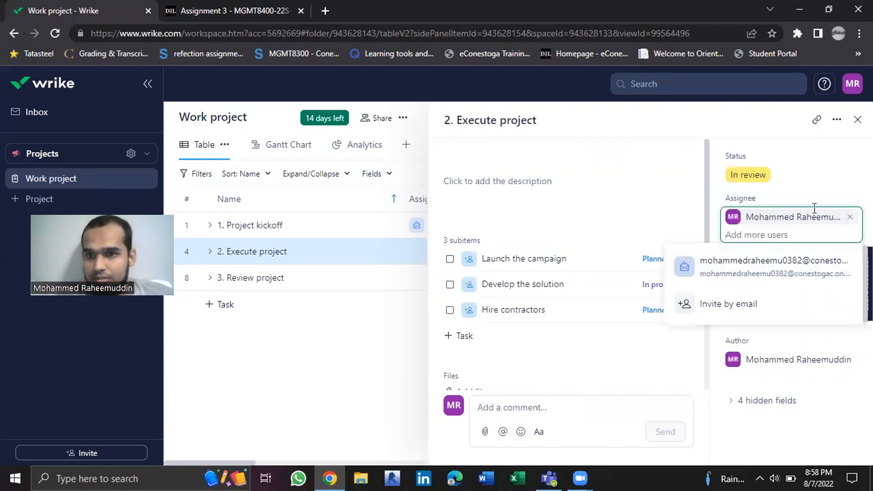
Add the description "kjhlkj" to the Execute project task, post the comment "bjkjj", and close the task details
click(642, 175)
text(kjhlkj)
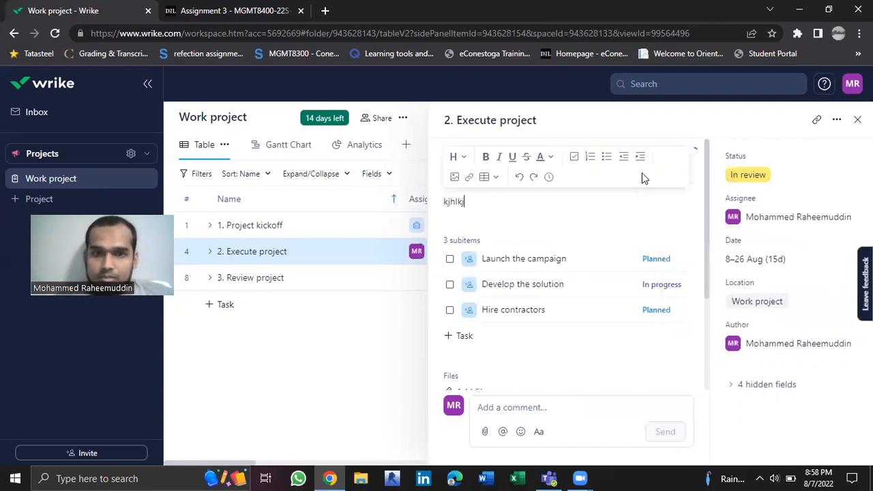
click(565, 403)
text(bjkjj)
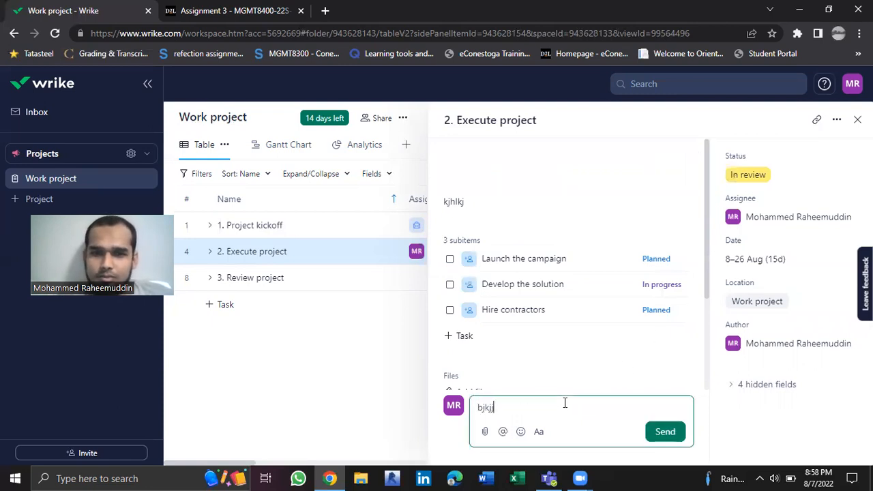
click(663, 431)
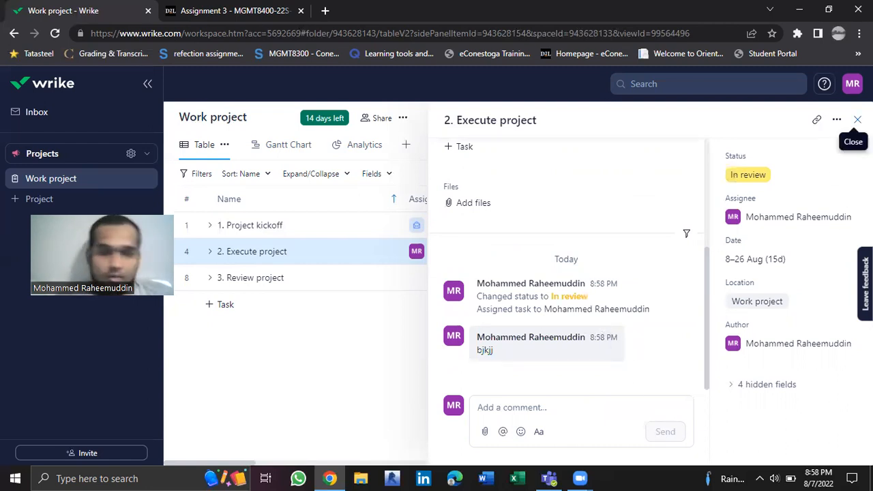
click(857, 120)
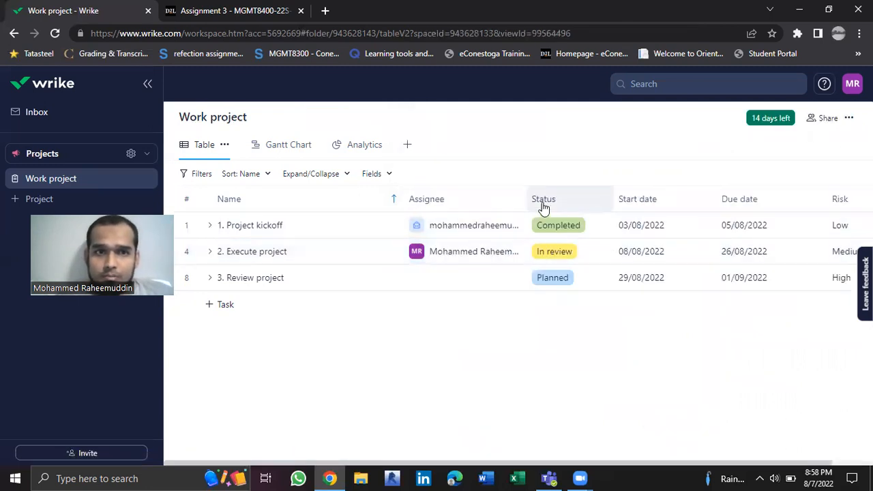
Show the Importance field as an additional column in the Work project's table view
scroll(649, 210, right, 2)
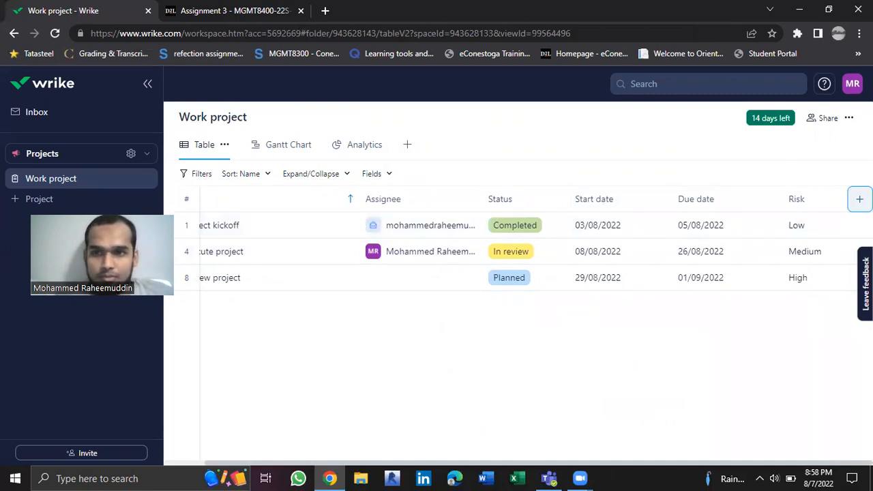
click(860, 199)
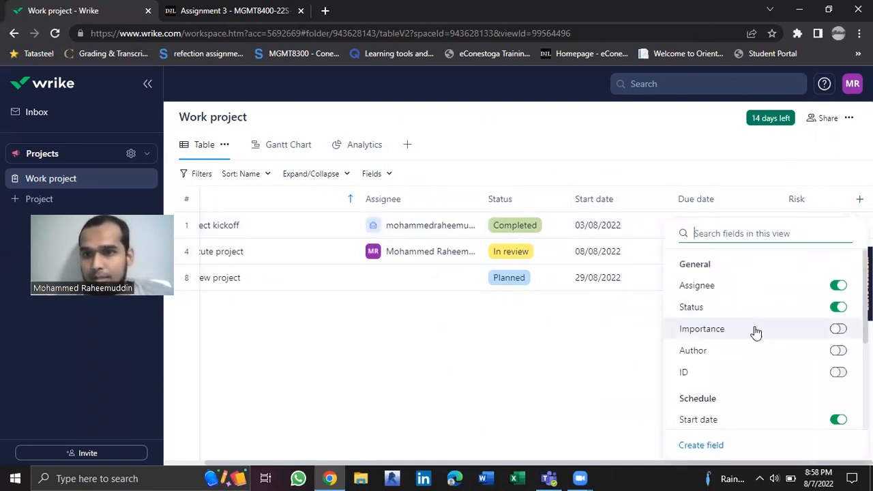
click(839, 329)
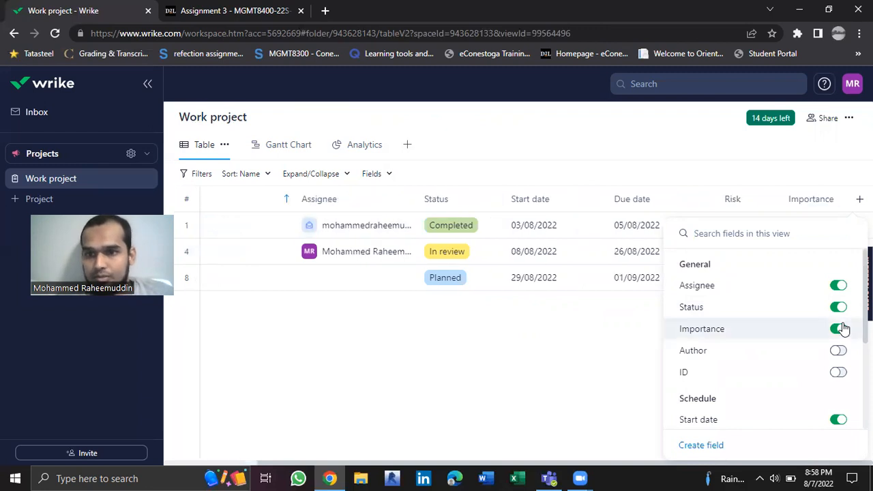
click(604, 343)
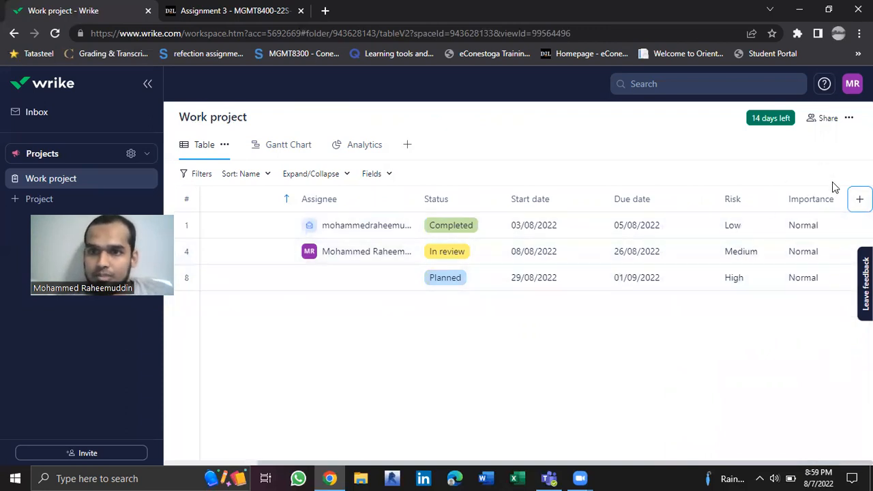
Set the importance of the Project kickoff task to High in the table
click(805, 229)
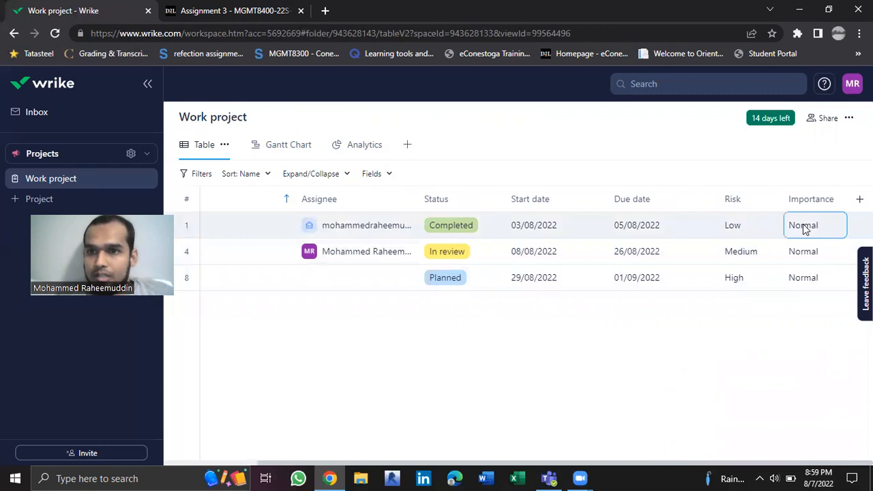
click(805, 229)
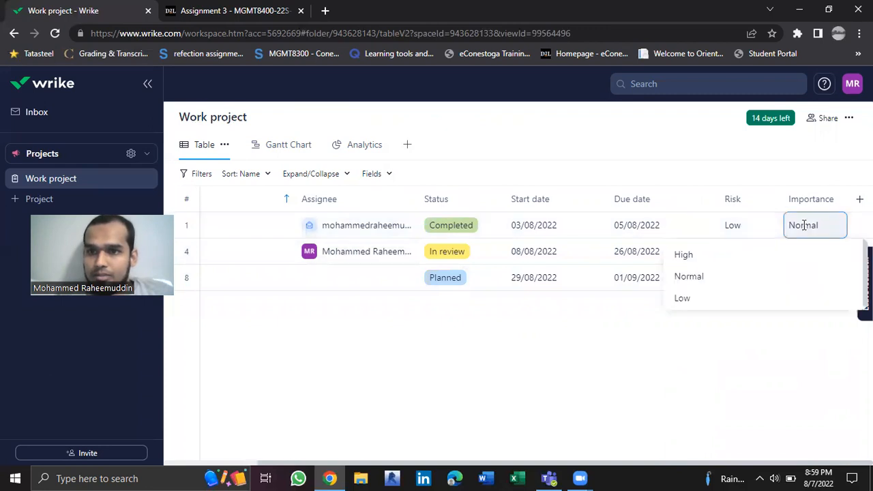
click(714, 259)
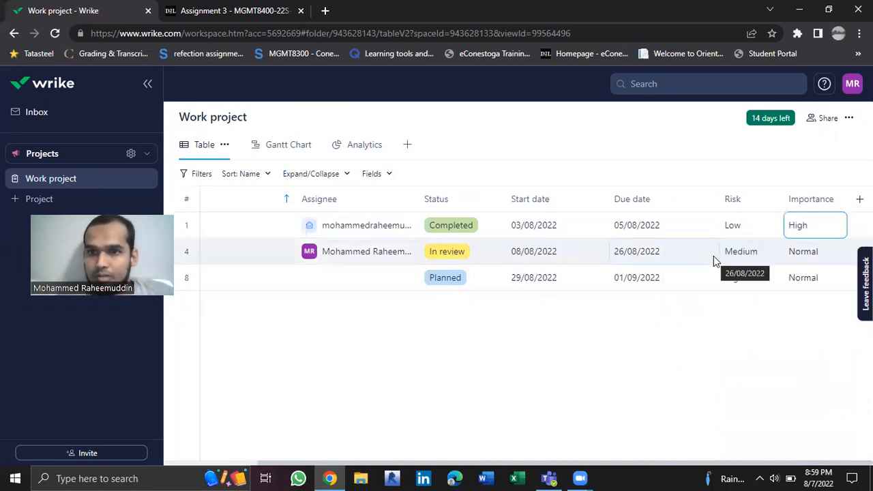
click(709, 341)
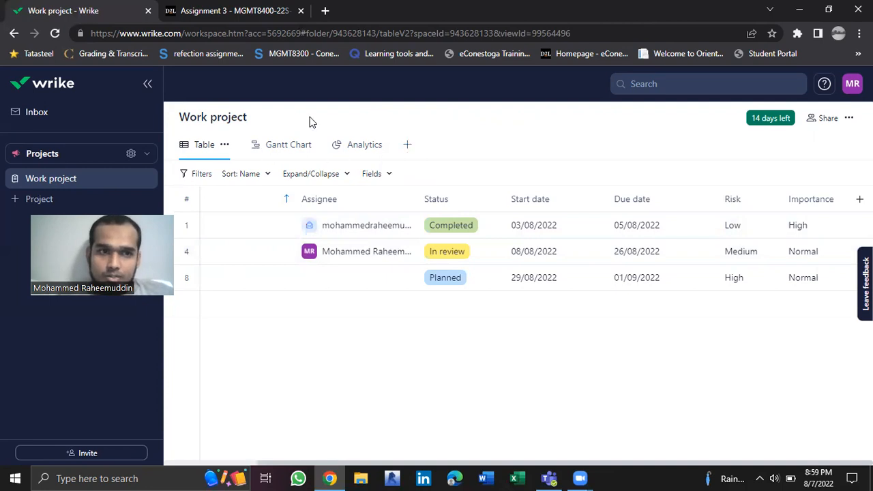
Examine the view types offered for a new view without creating one, and open the Project kickoff task's details
click(409, 148)
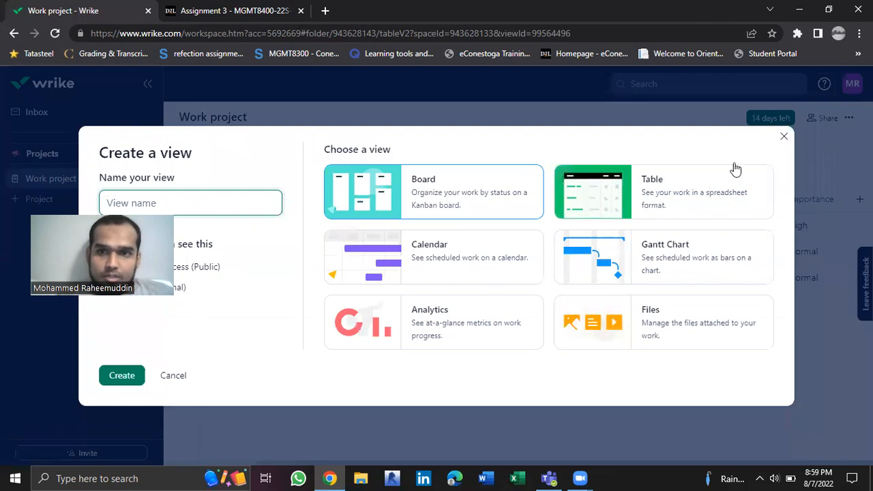
click(784, 137)
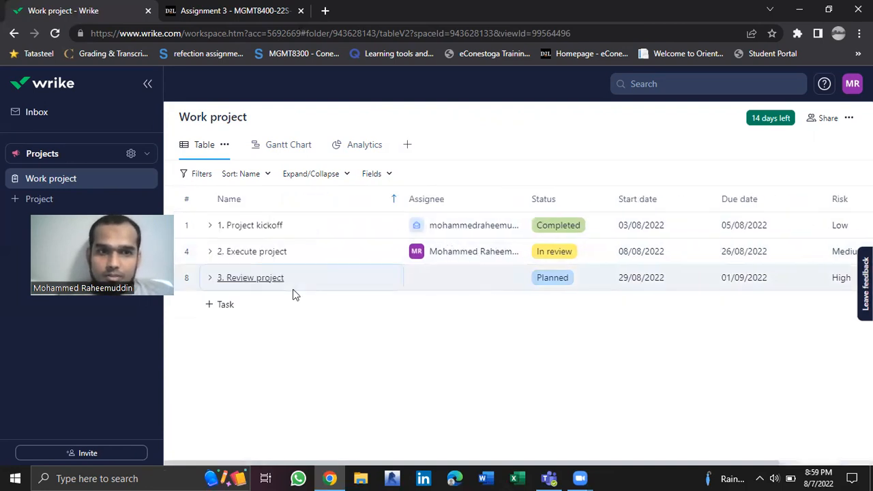
click(235, 228)
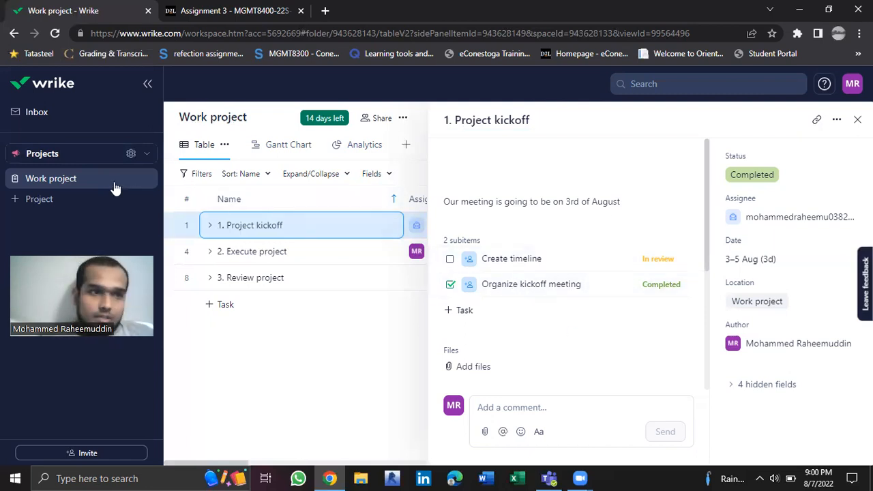
Look through the list of spaces and the inbox's sent and incoming updates, and hide the sidebar
click(149, 160)
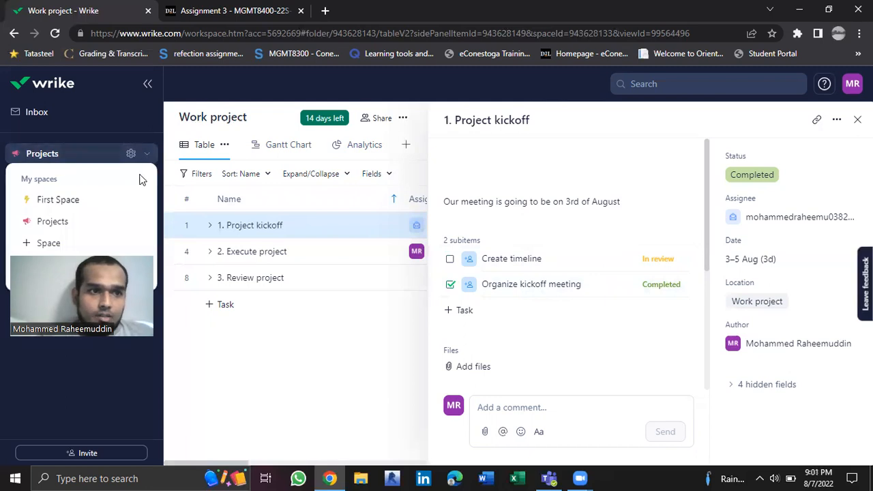
click(101, 116)
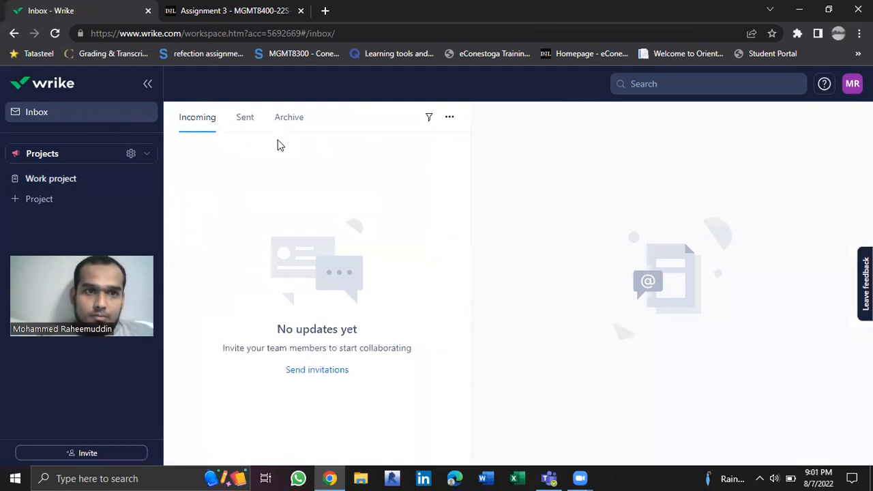
click(243, 120)
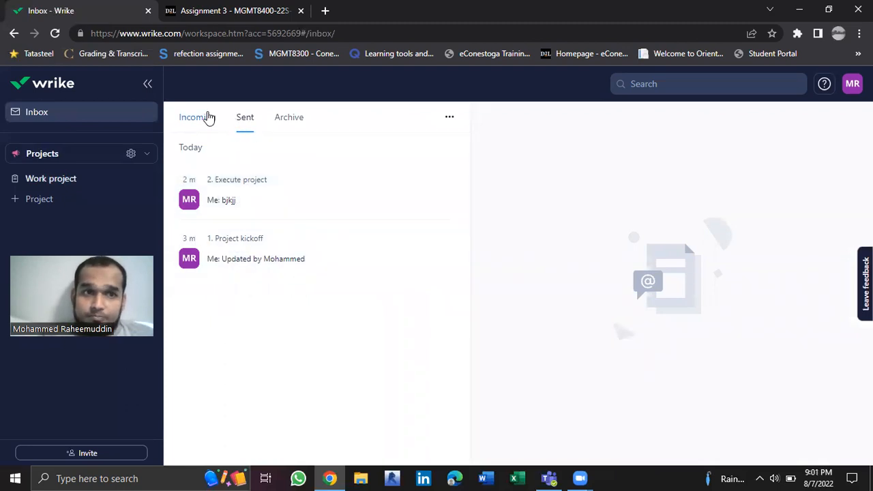
click(196, 117)
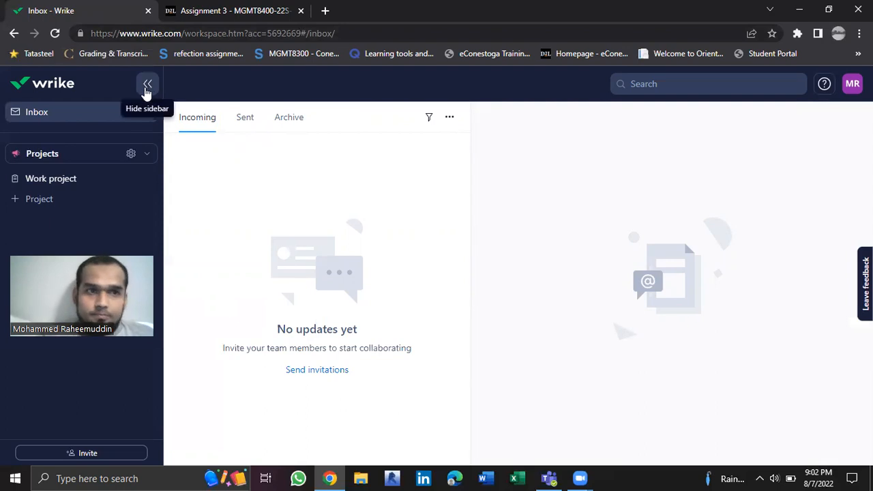
click(148, 85)
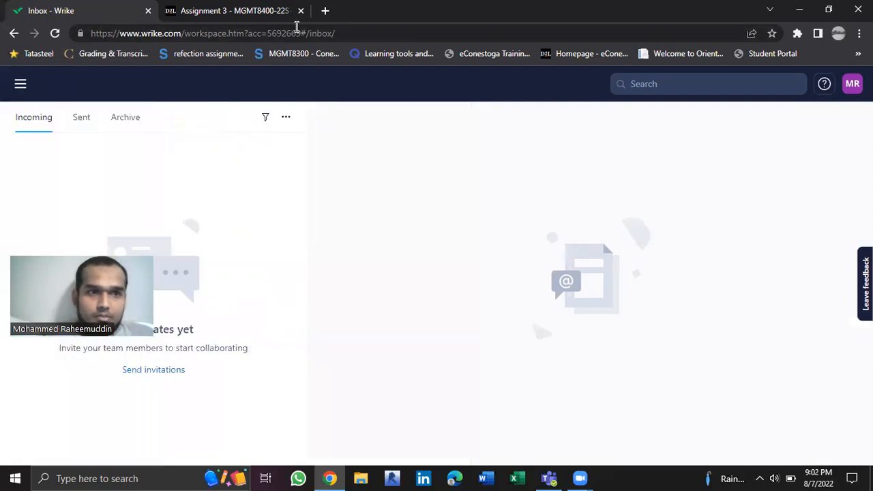
Examine the account's apps and integrations: authorized apps access and the directory's Collaboration and Desktop & Mobile Apps categories
click(852, 86)
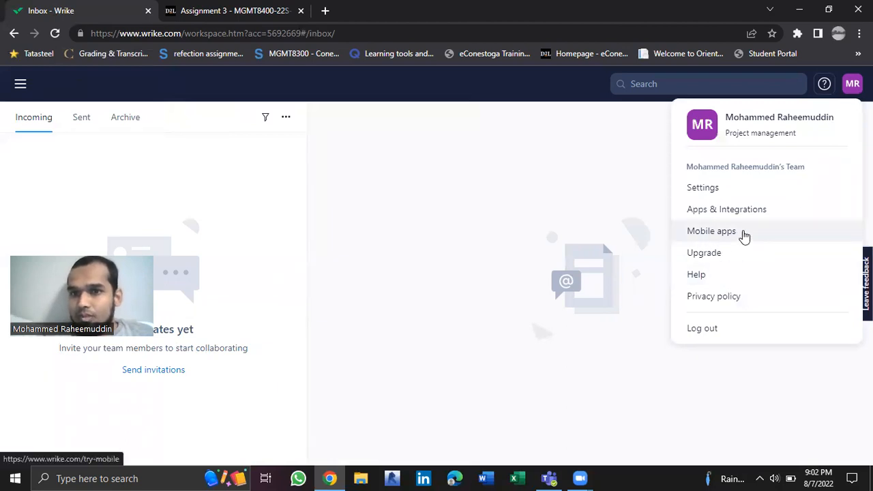
click(722, 209)
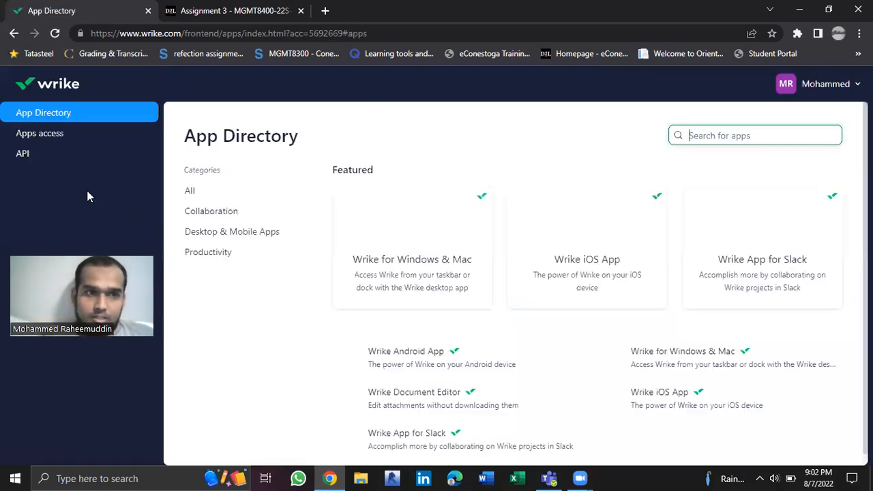
click(81, 135)
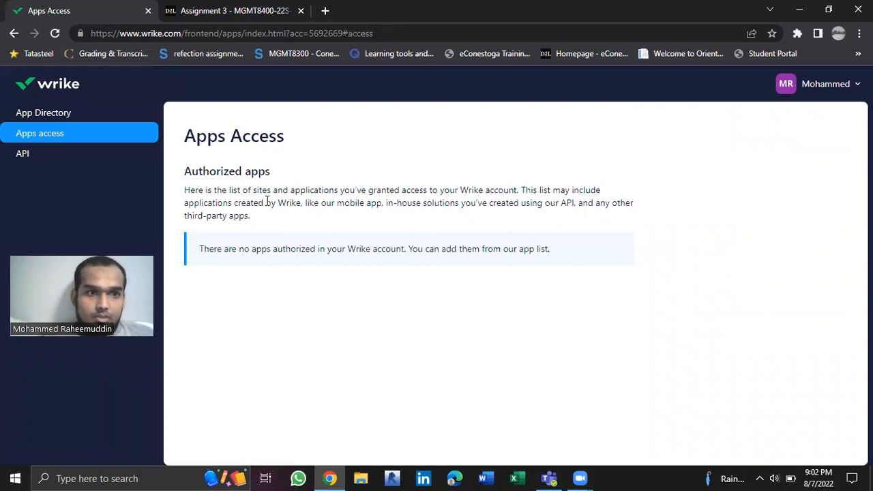
click(91, 116)
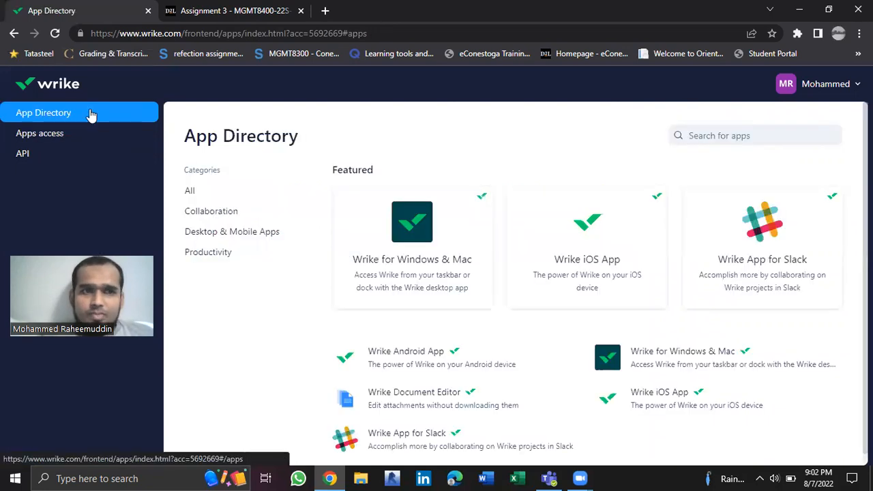
click(246, 217)
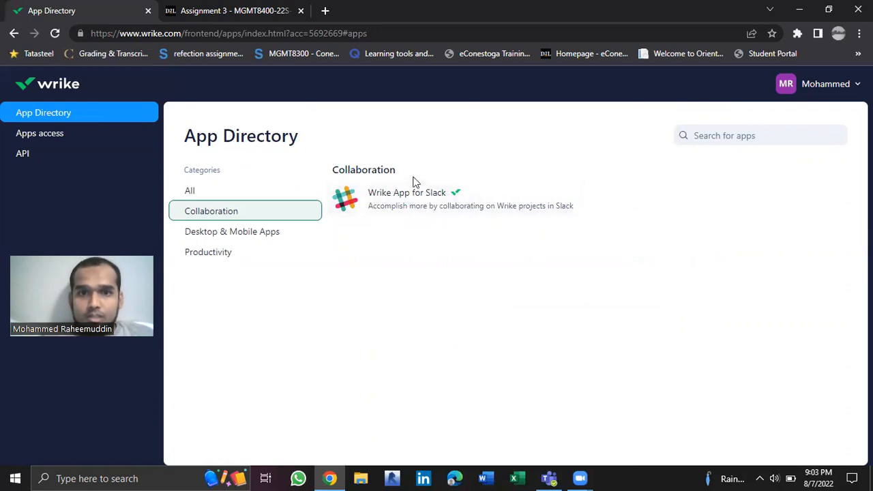
click(231, 236)
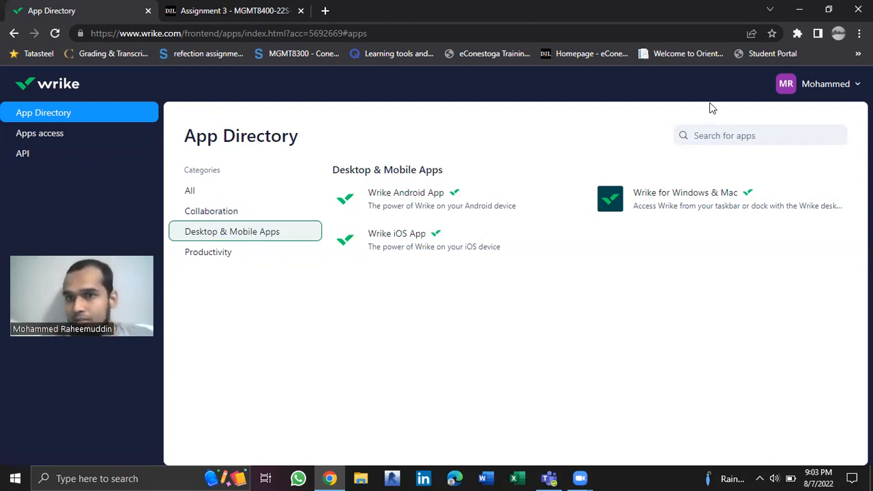
Return to the workspace, log out of the account, and close the Wrike browser tab
click(826, 86)
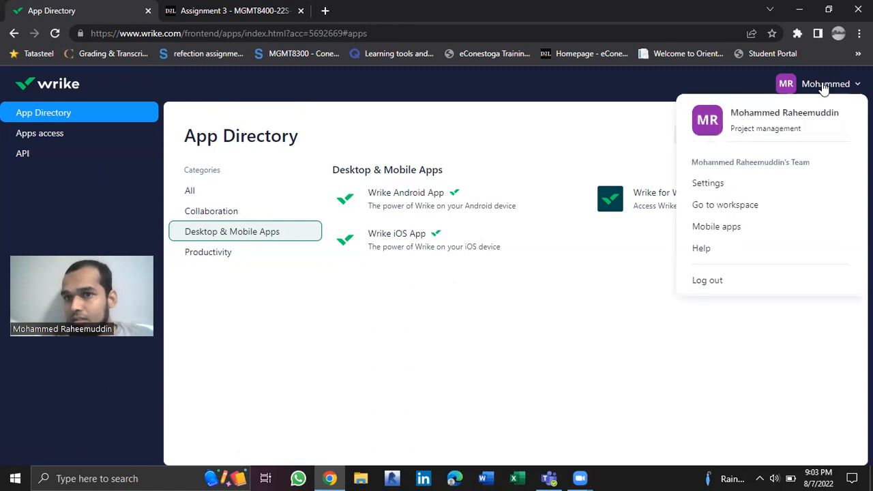
click(729, 206)
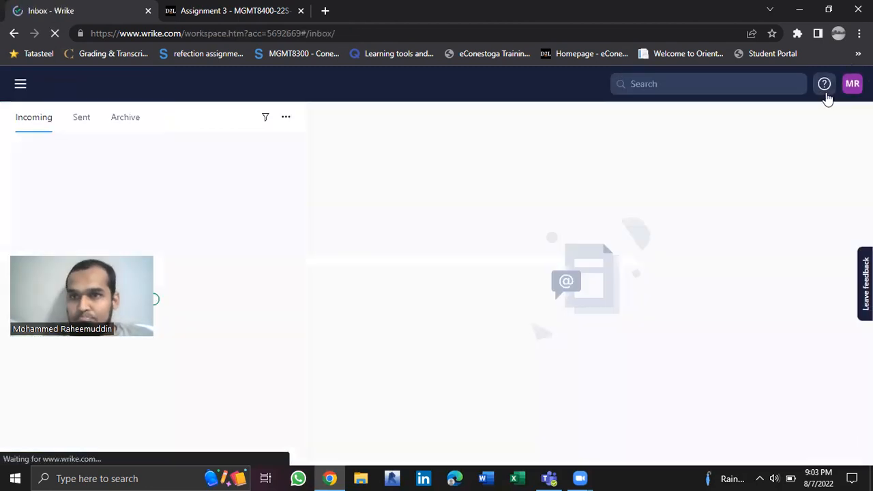
click(853, 83)
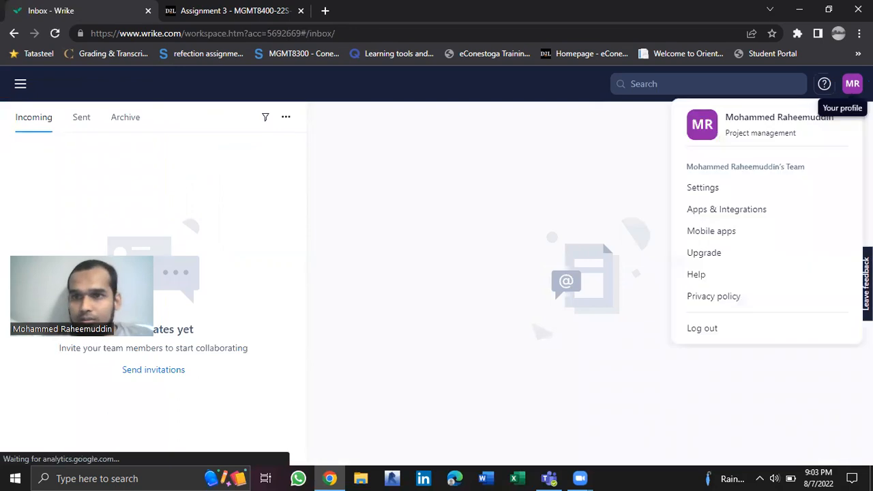
click(709, 328)
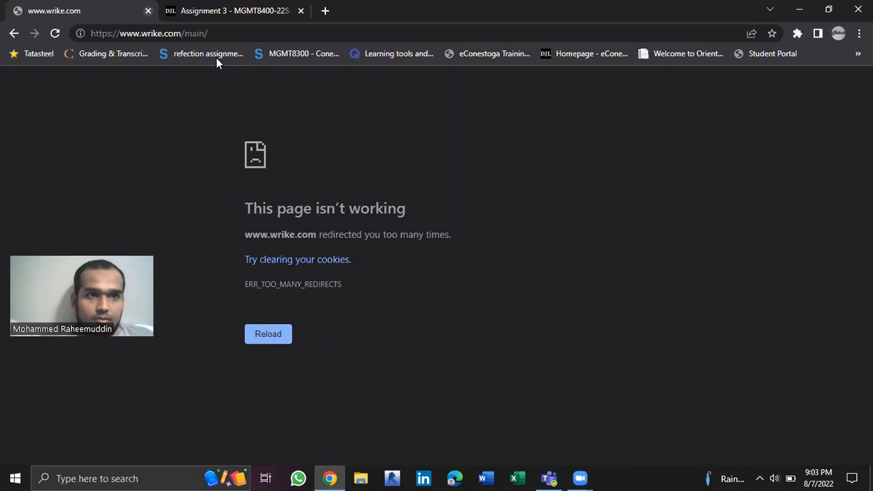
key(ctrl+w)
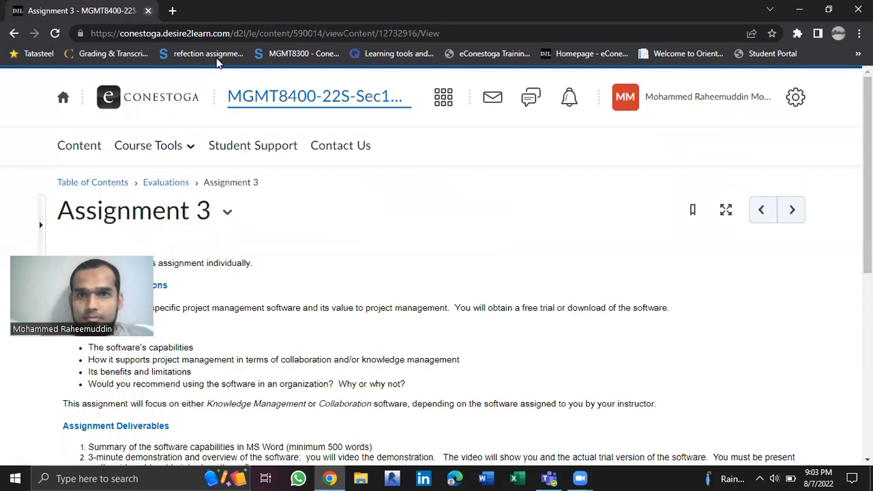